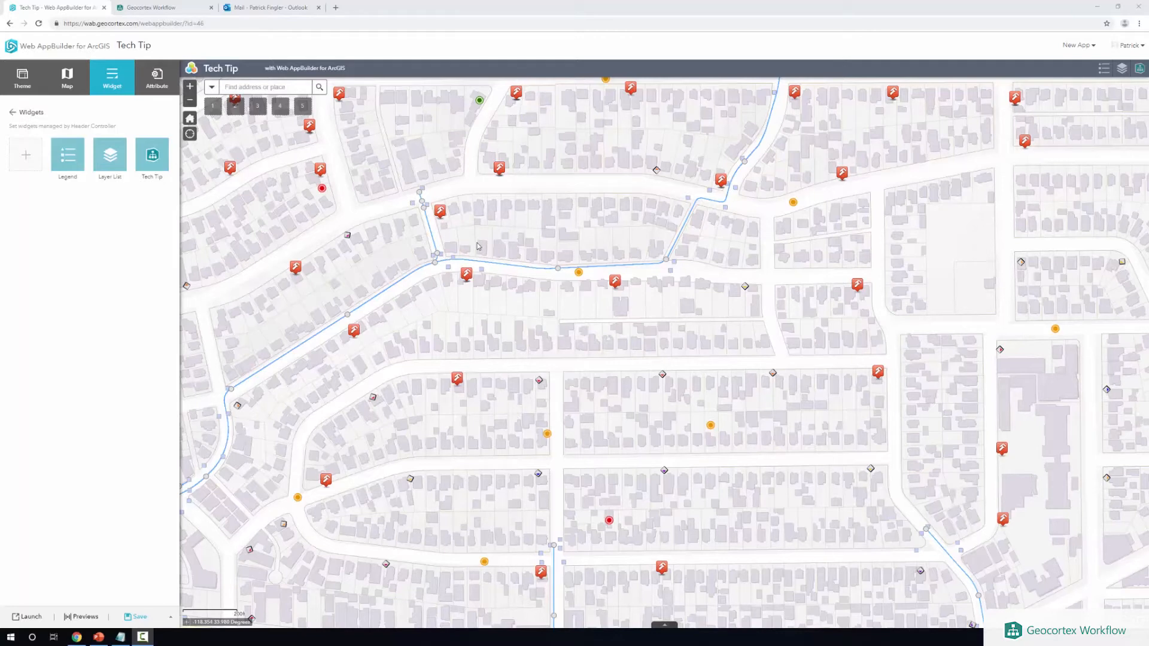
- Open the Search Hydrants form from the Tech Tip widget and compare its search-by-id and search-by-buffer options
left_click(1140, 70)
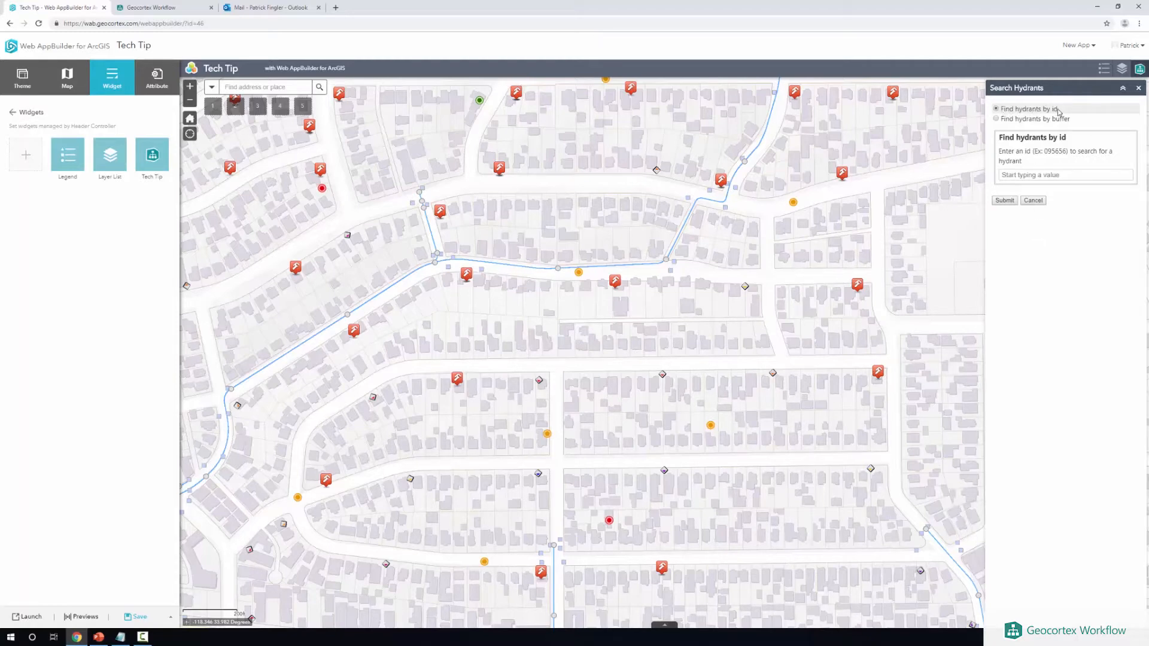
left_click(1036, 121)
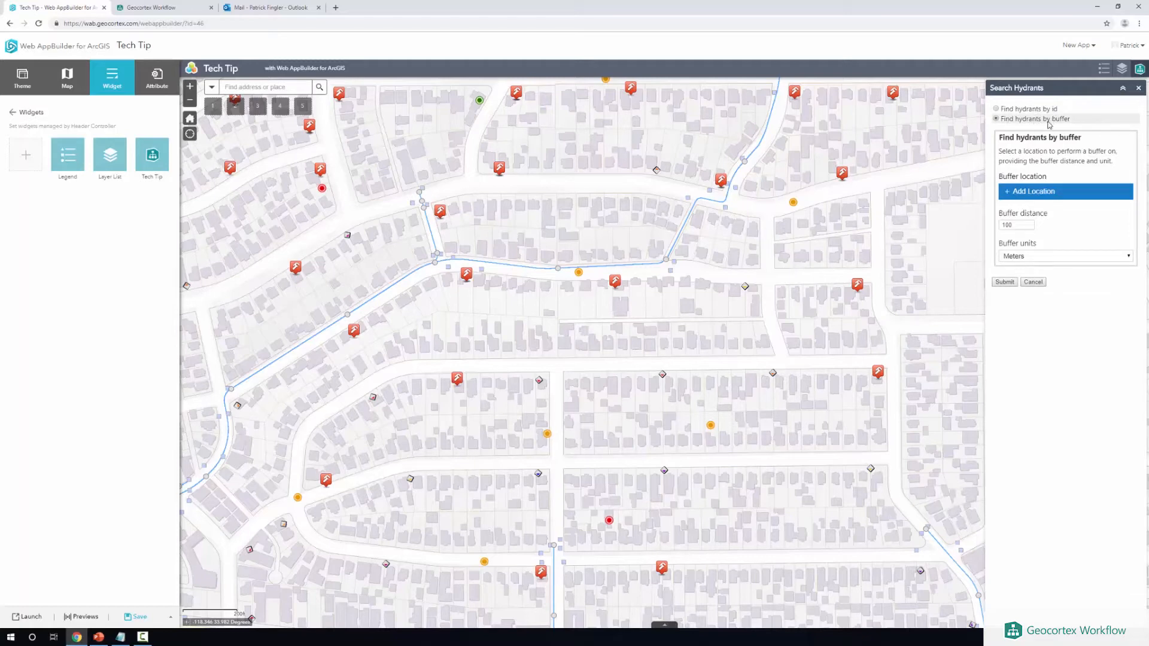
left_click(1028, 111)
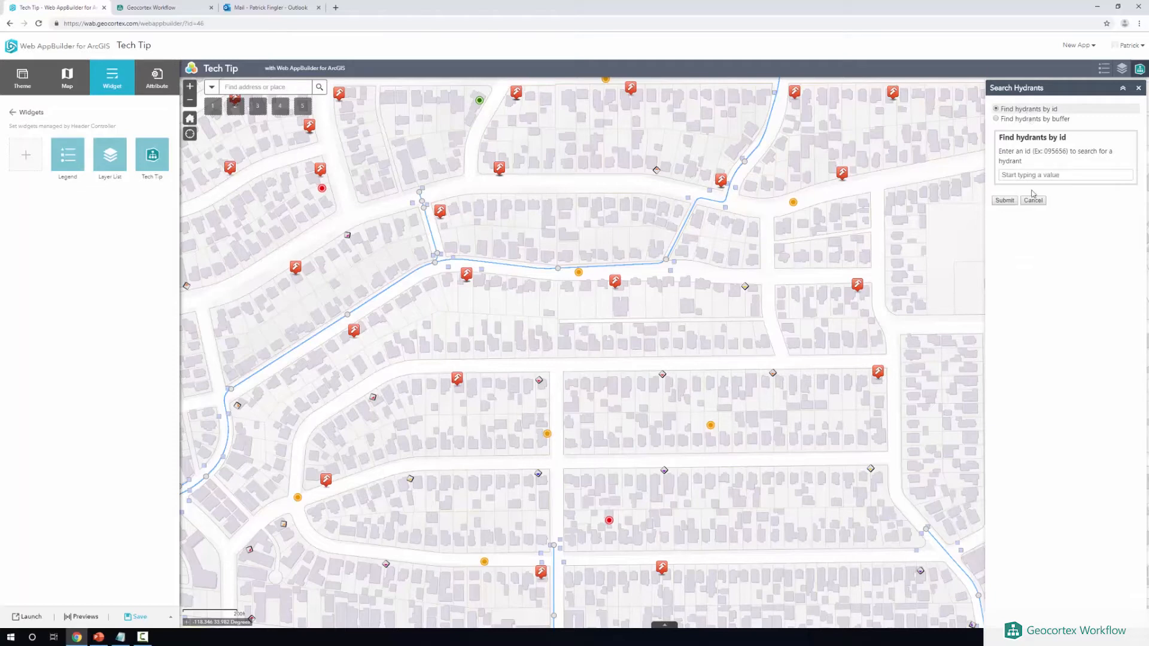
- Search for a hydrant by ID 095656 and select it in the results list
left_click(1016, 175)
type("095")
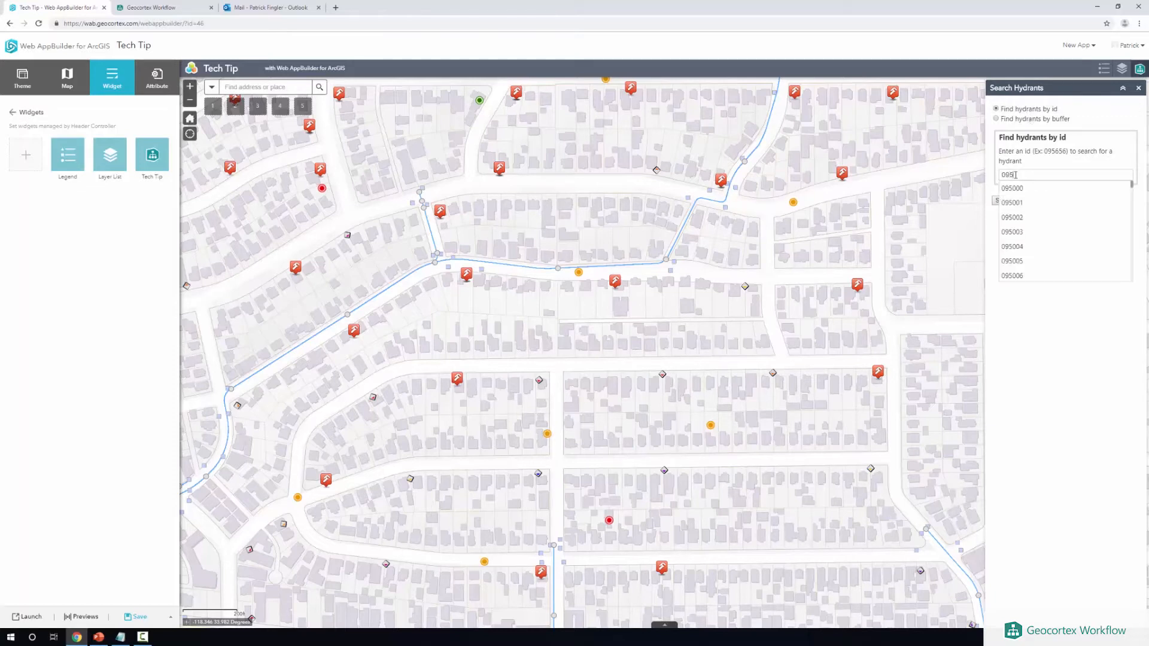
type("656")
left_click(1015, 186)
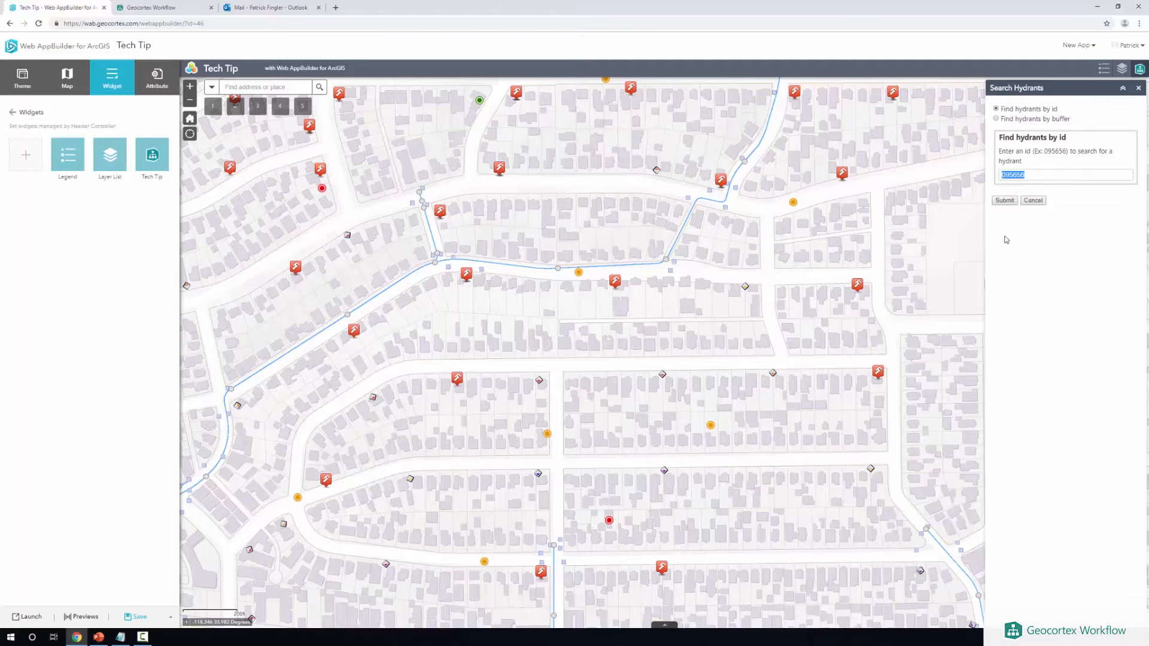
left_click(1005, 201)
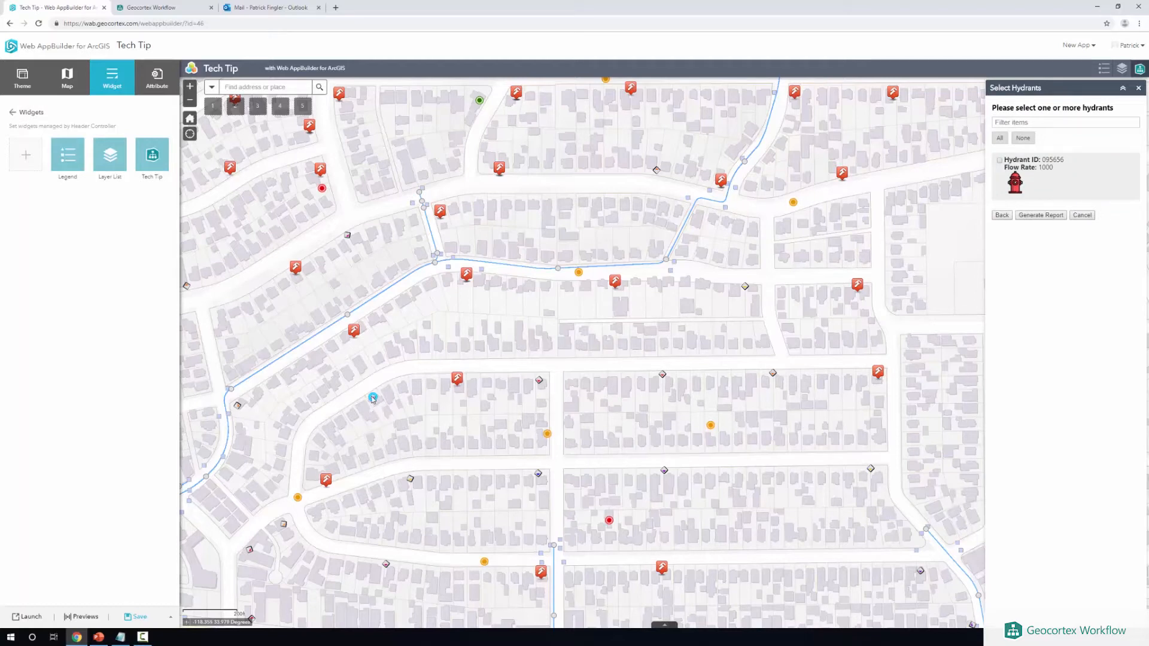
left_click(1052, 169)
- Go back to the search form and find hydrants within 100 meters of a point placed just southeast of the highlighted hydrant
left_click(1008, 216)
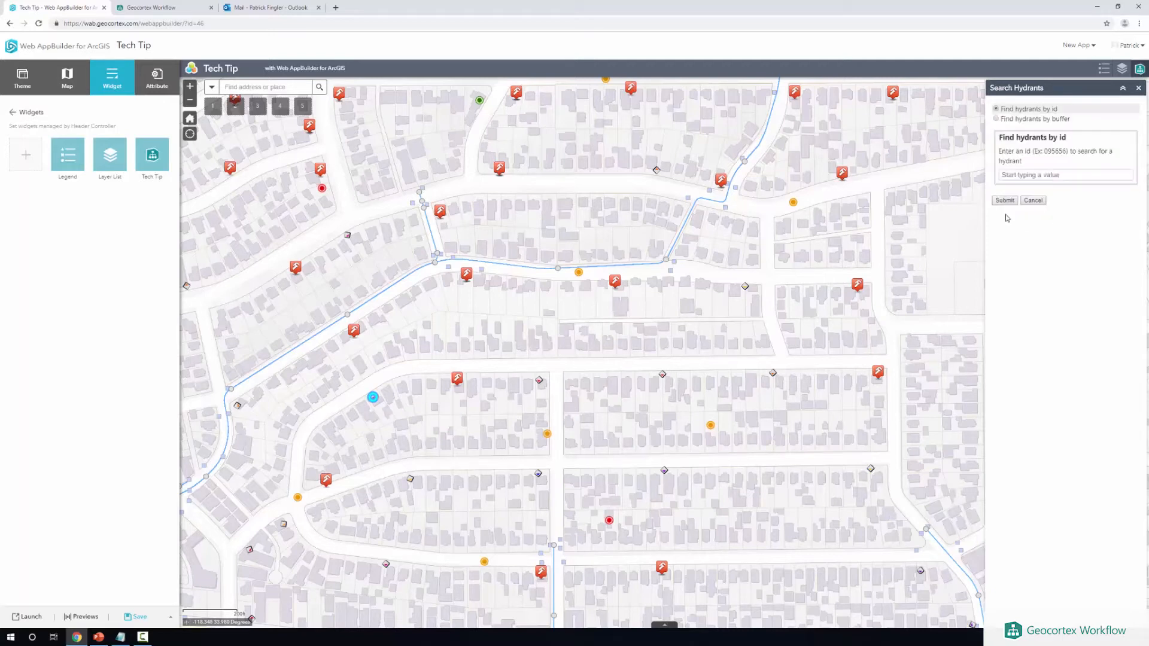
left_click(1024, 120)
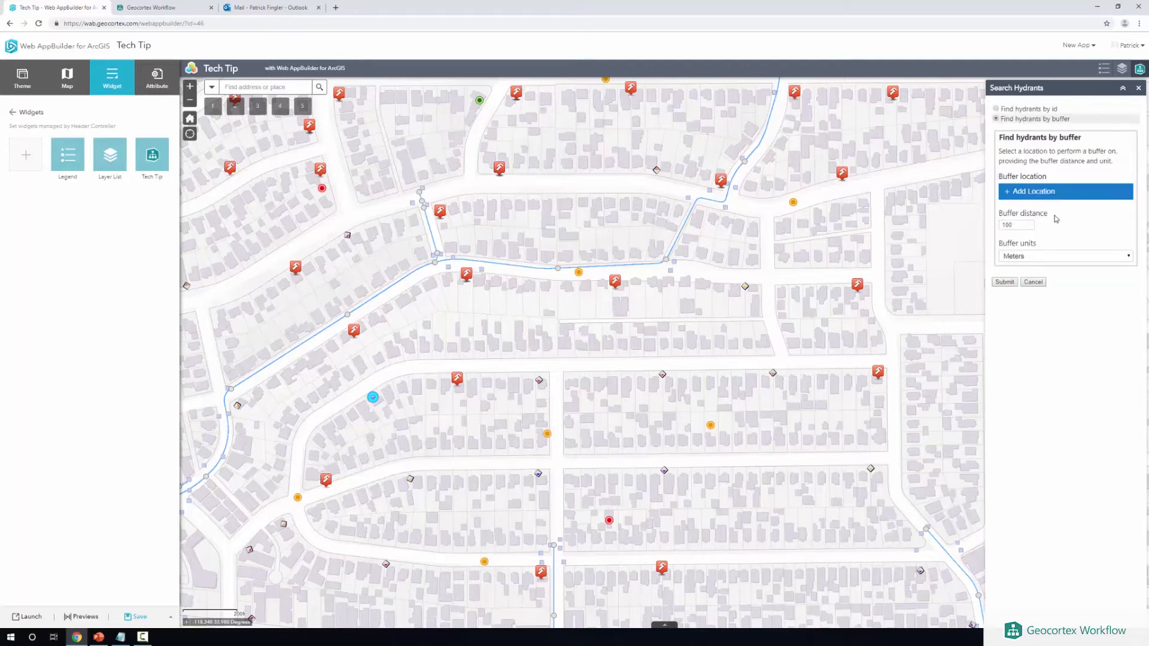
left_click(1006, 197)
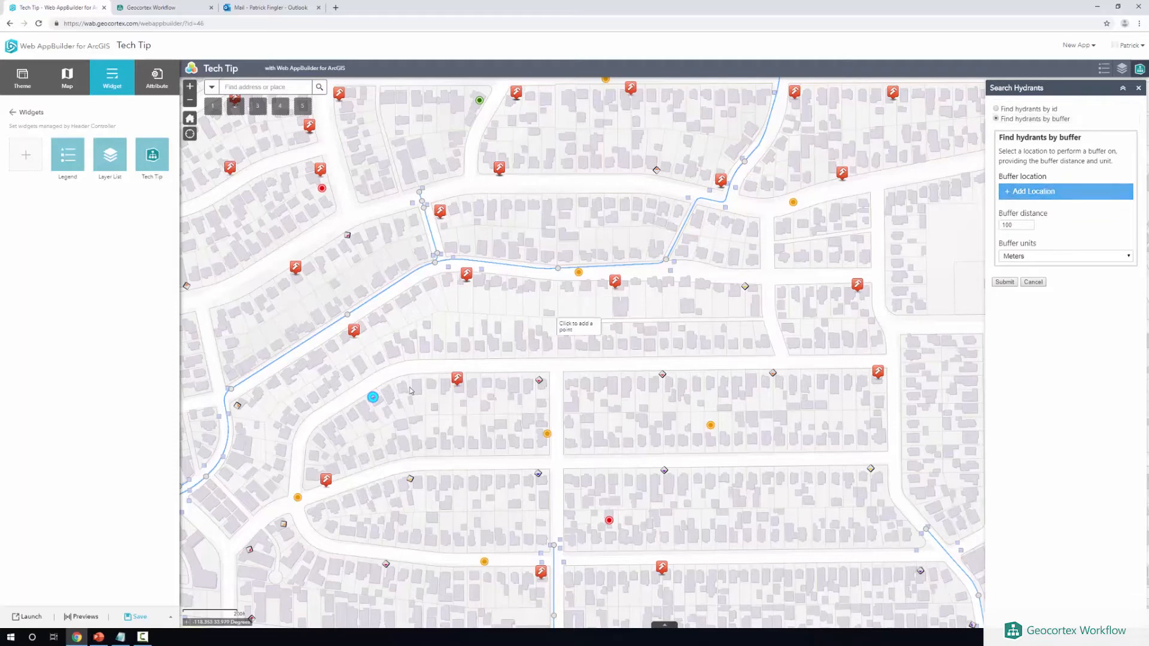
left_click(405, 425)
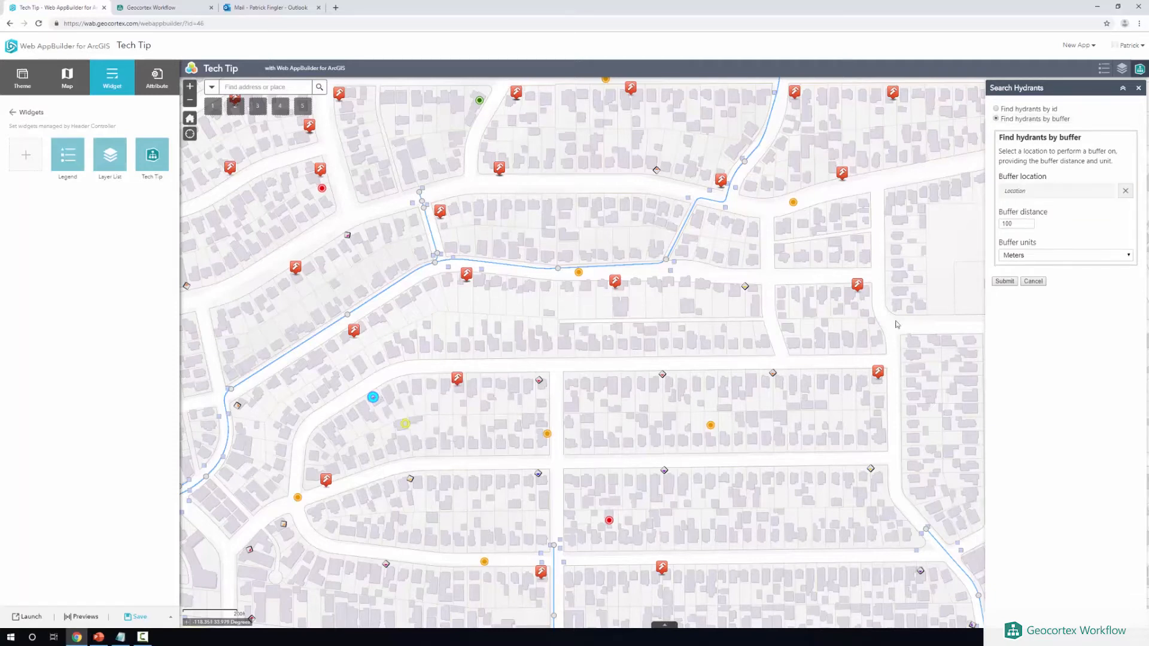
left_click(1005, 282)
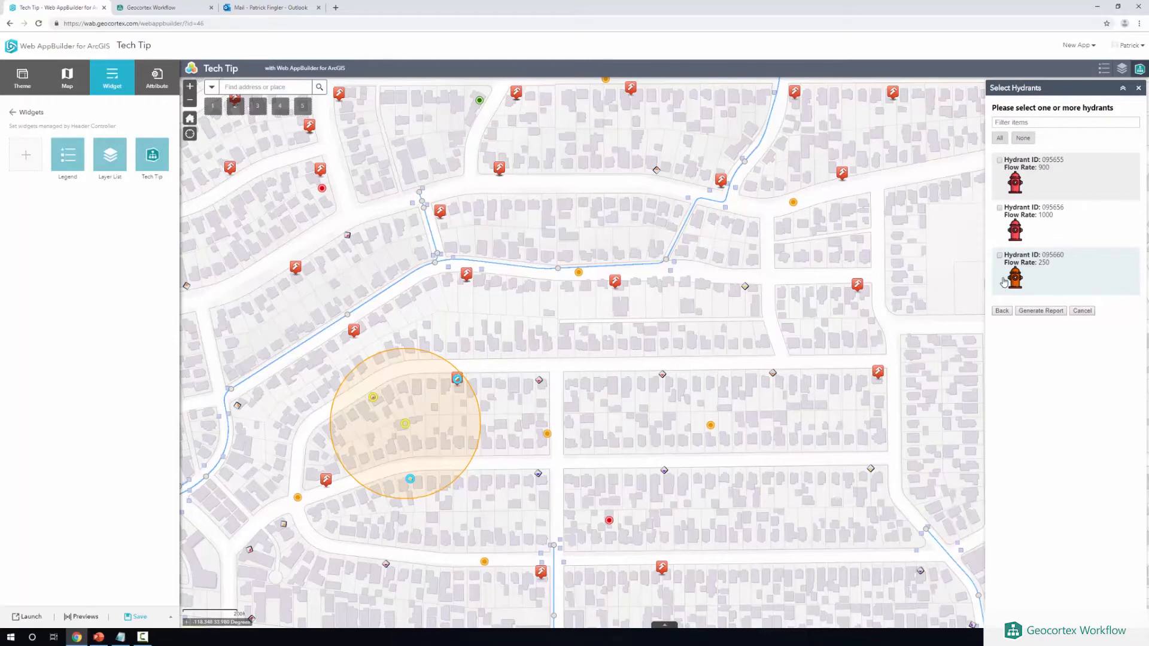
- Select hydrants 095655, 095656 and 095660 in the buffer search results
left_click(1018, 184)
left_click(1024, 227)
left_click(1034, 263)
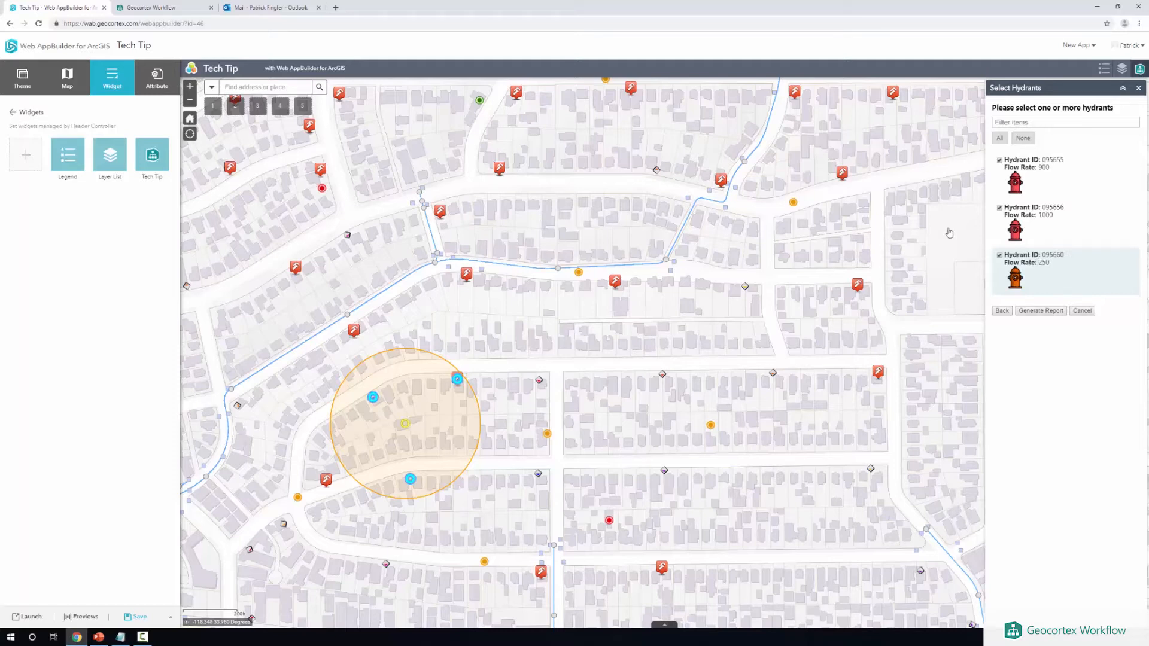
- Switch to Geocortex Workflow, open the Search Form, and examine its search option radio group and Find hydrants by id section
left_click(190, 11)
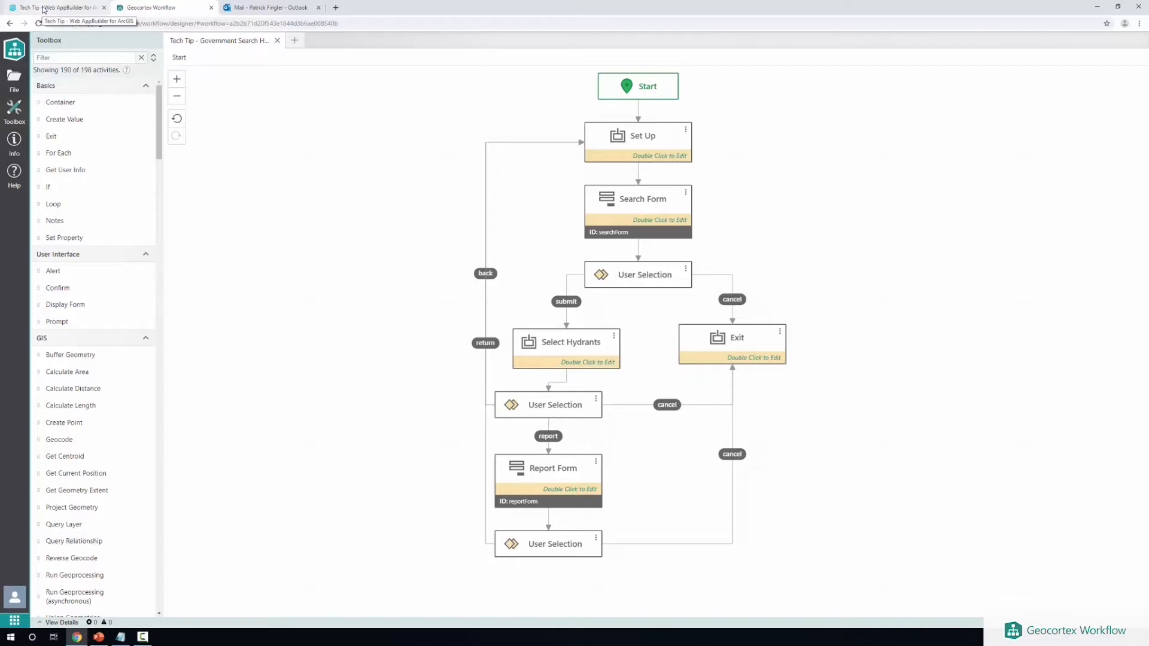
double_click(648, 221)
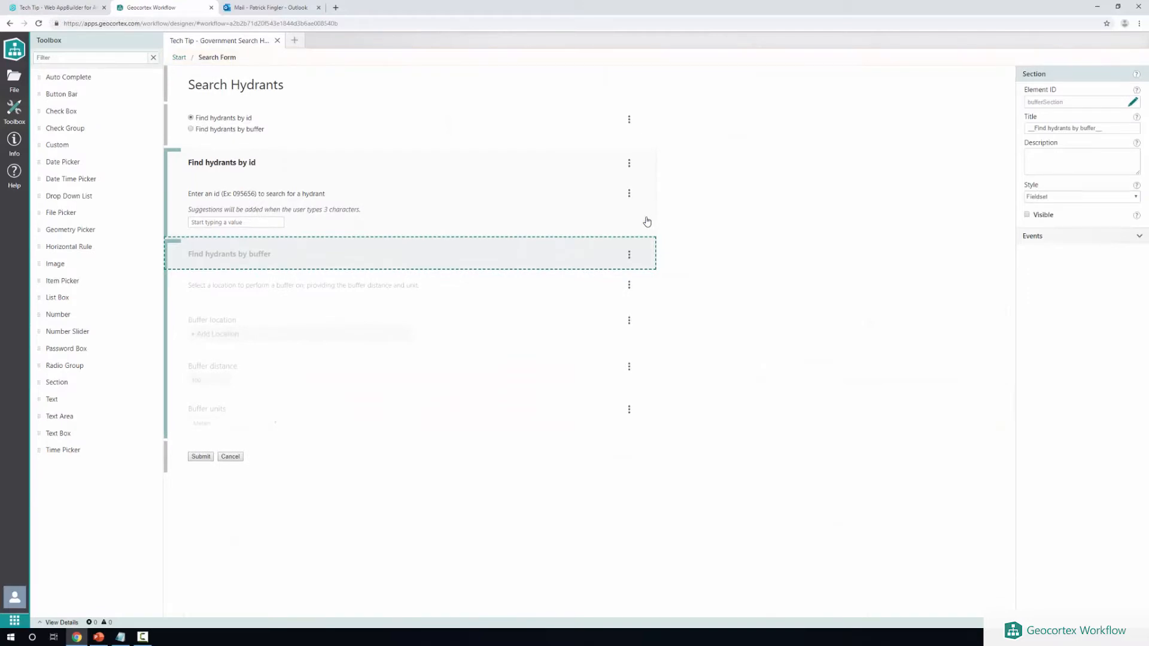
left_click(227, 127)
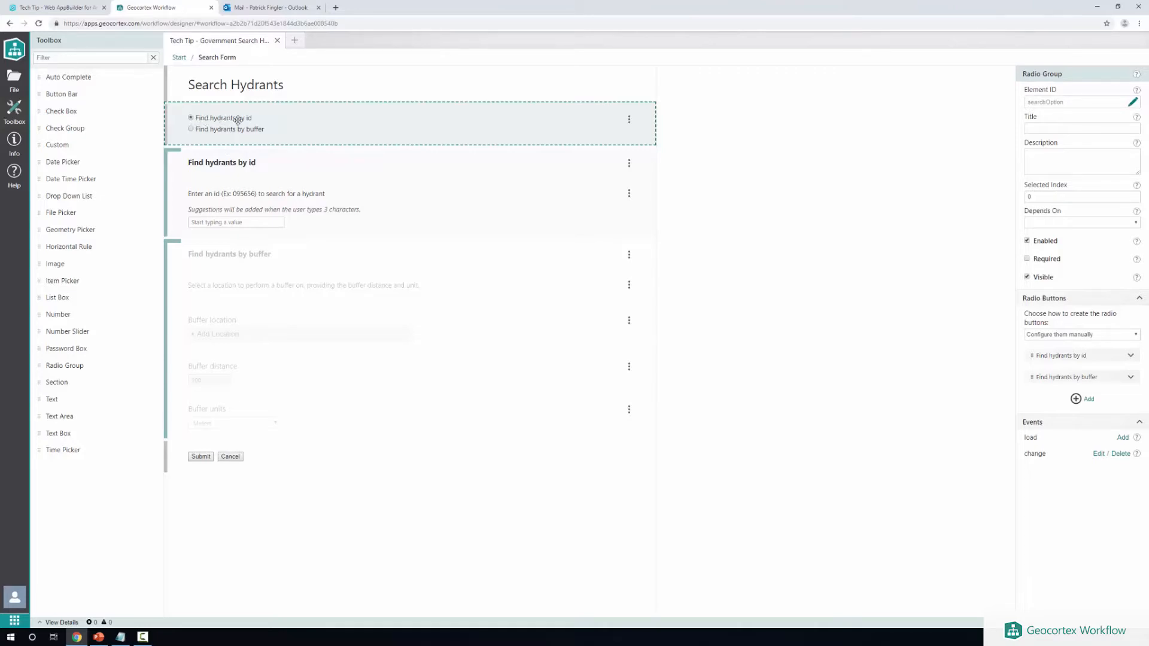
left_click(230, 163)
left_click(257, 192)
left_click(256, 164)
left_click(274, 204)
left_click(271, 168)
left_click(274, 193)
left_click(261, 166)
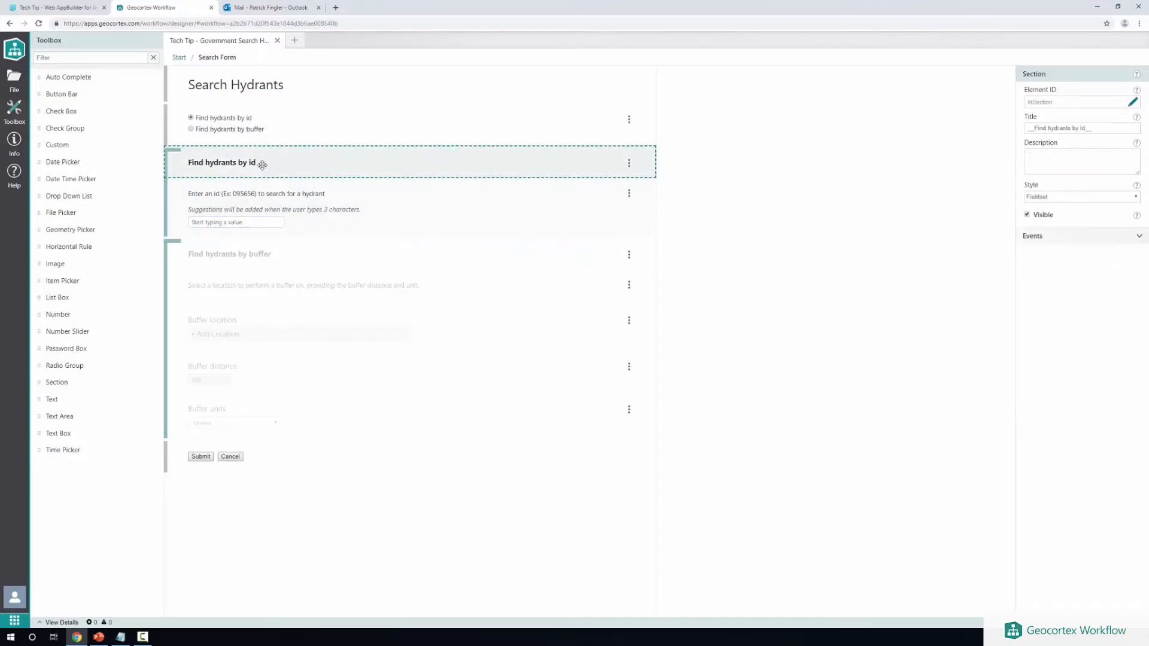
left_click(239, 128)
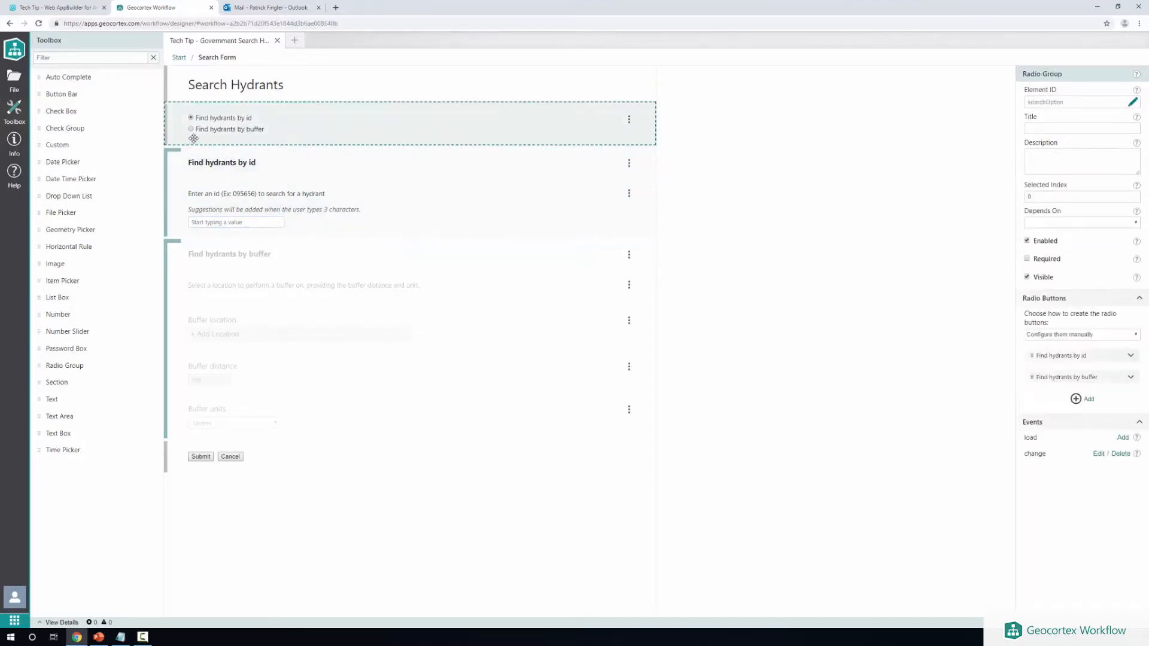
- Examine the Find hydrants by buffer section with its location, distance and units elements
left_click(272, 256)
left_click(282, 323)
left_click(286, 368)
left_click(298, 408)
left_click(258, 259)
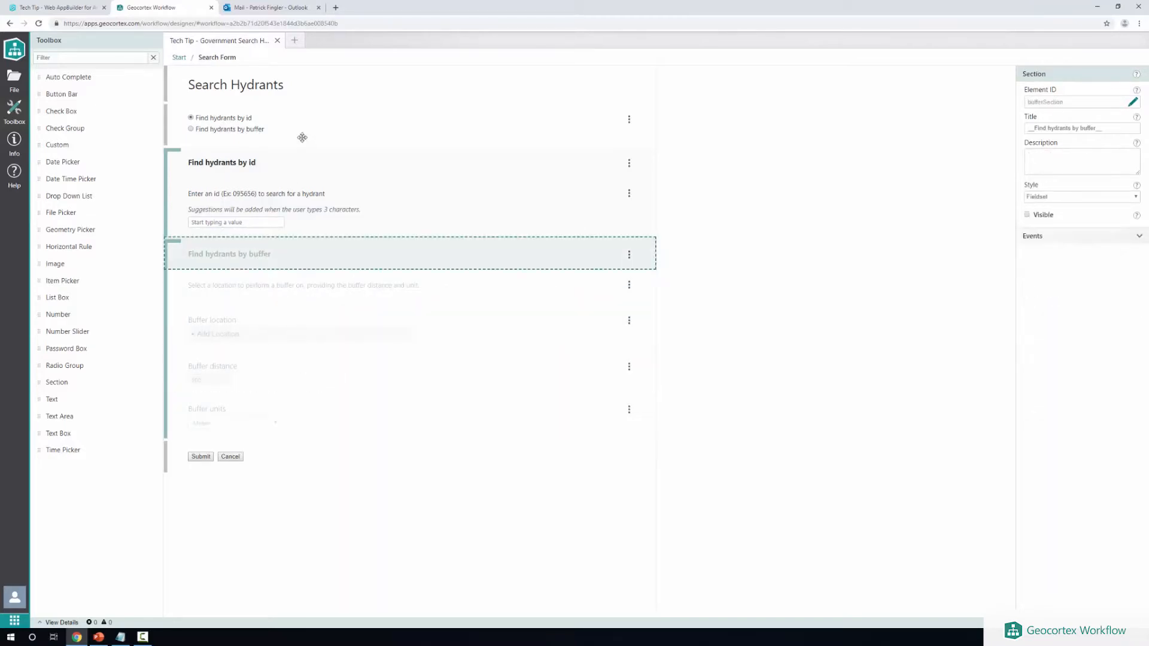
- Open the radio group's change event for editing and examine the value expression of its Search Option switch
left_click(297, 123)
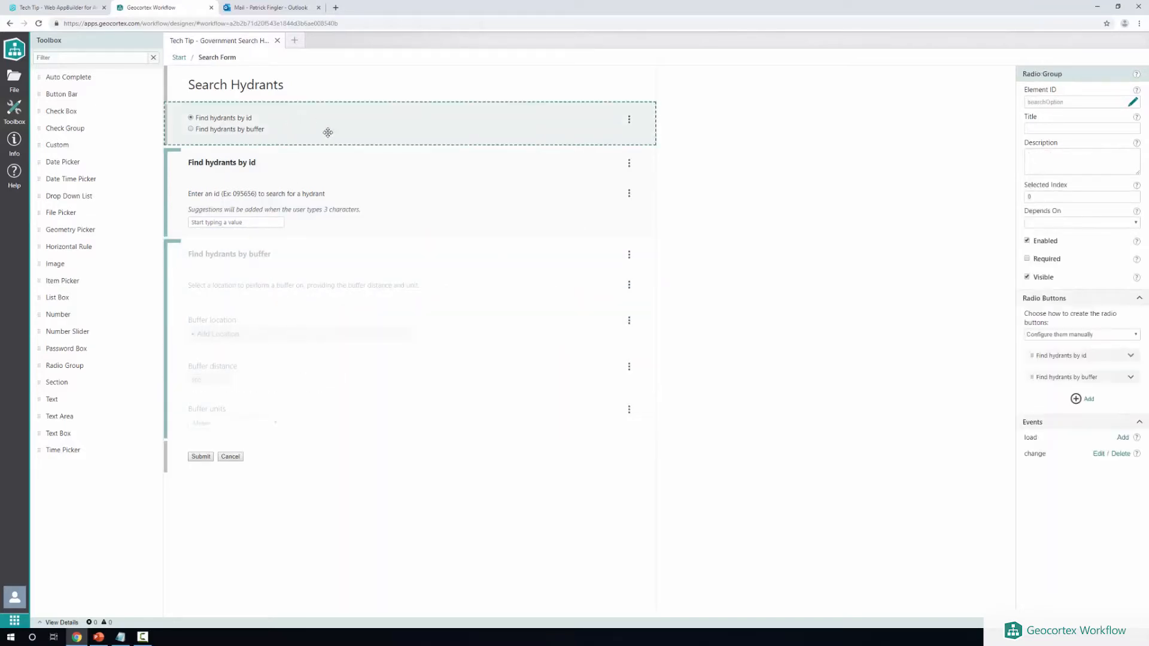
left_click(1098, 456)
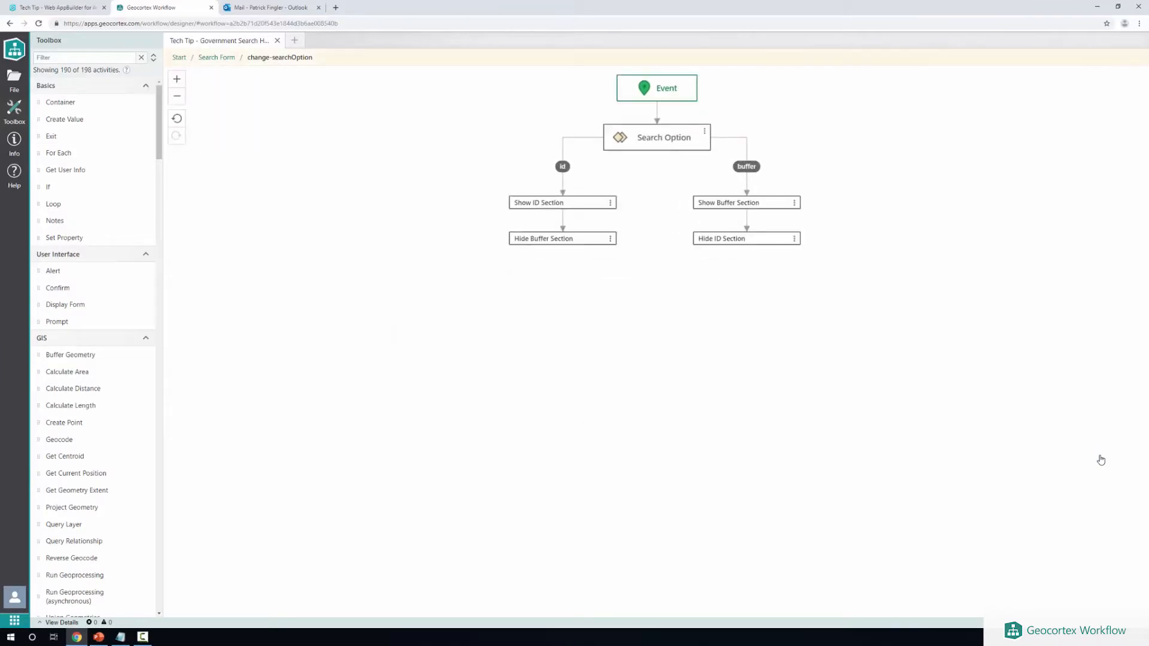
left_click(653, 149)
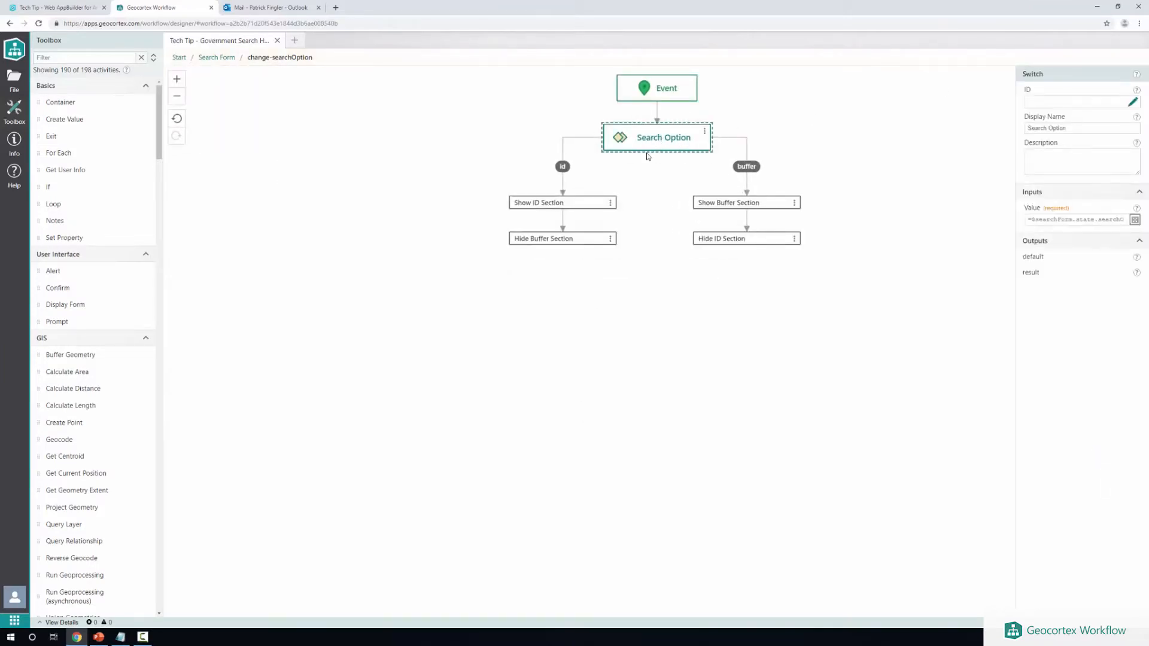
left_click(1134, 220)
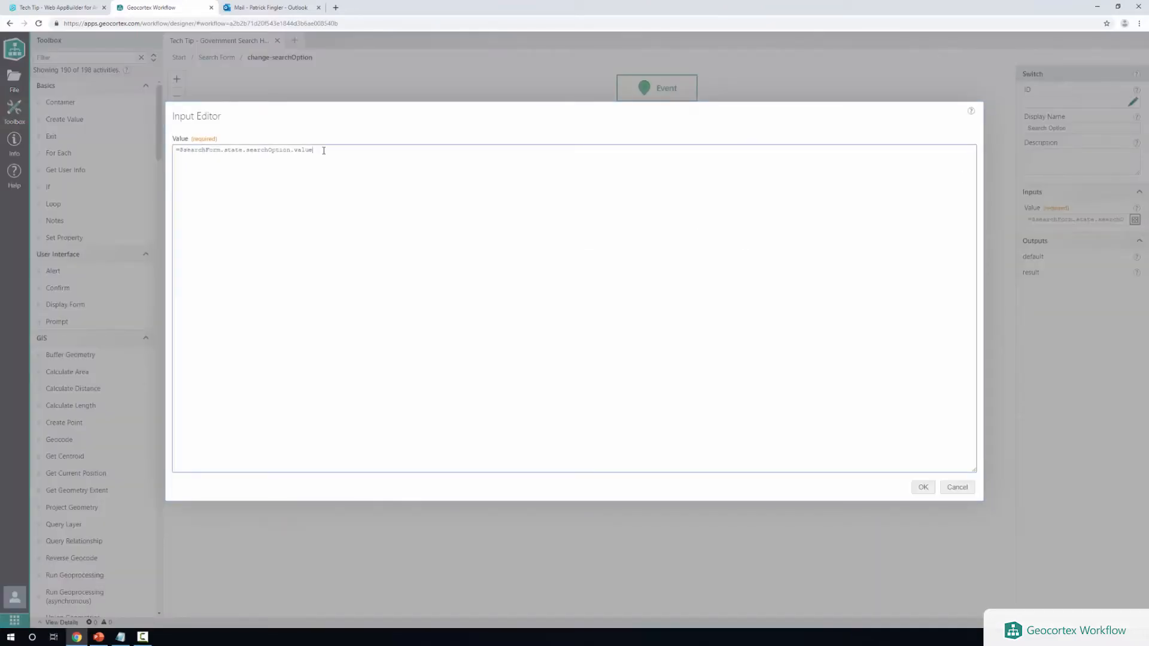
key("ctrl+plus")
key("ctrl+plus")
key("ctrl+plus")
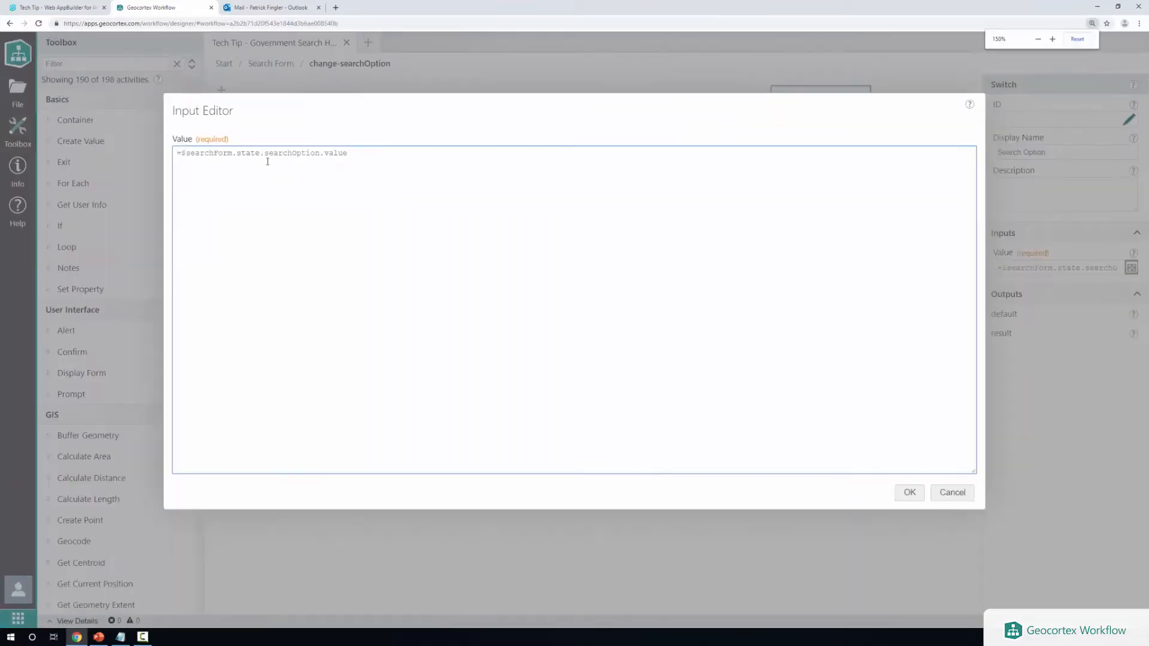
left_click_drag(282, 157, 349, 157)
left_click(396, 157)
left_click(894, 497)
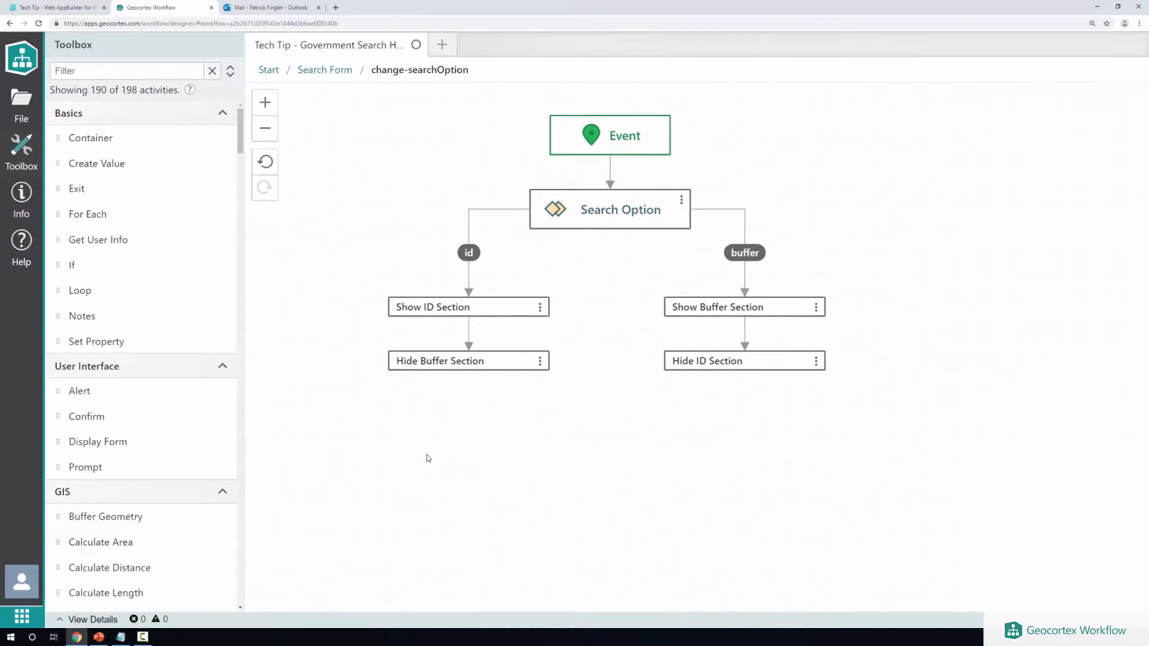
- Inspect the id and buffer branches, including the settings of their show and hide form element activities
left_click(467, 255)
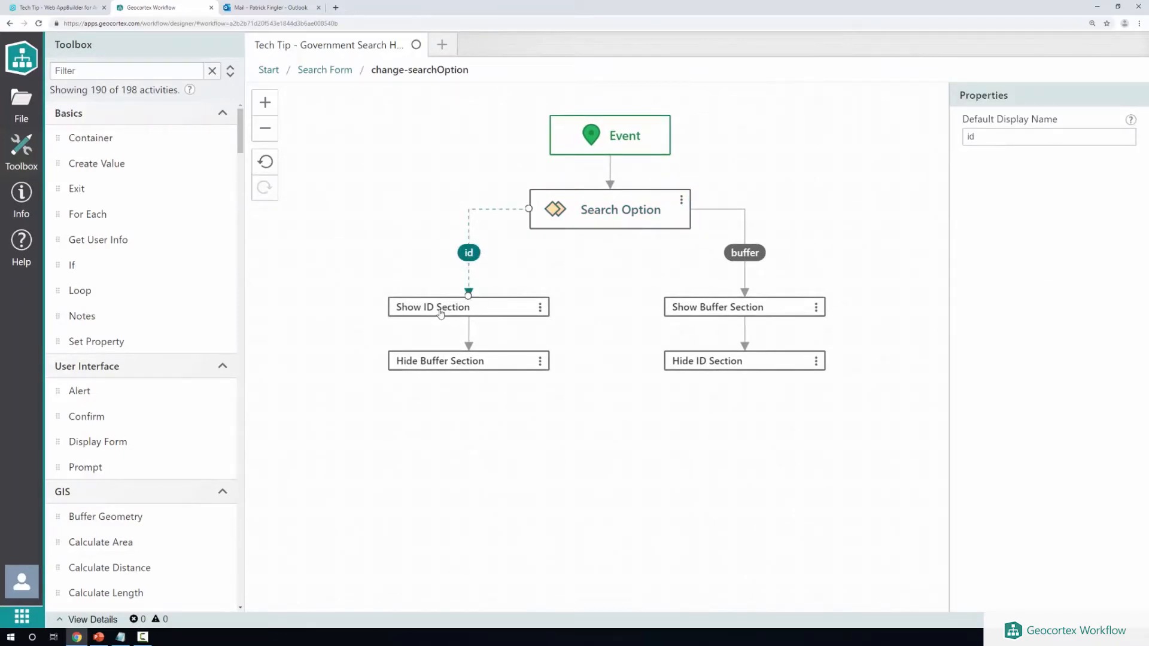
left_click(440, 313)
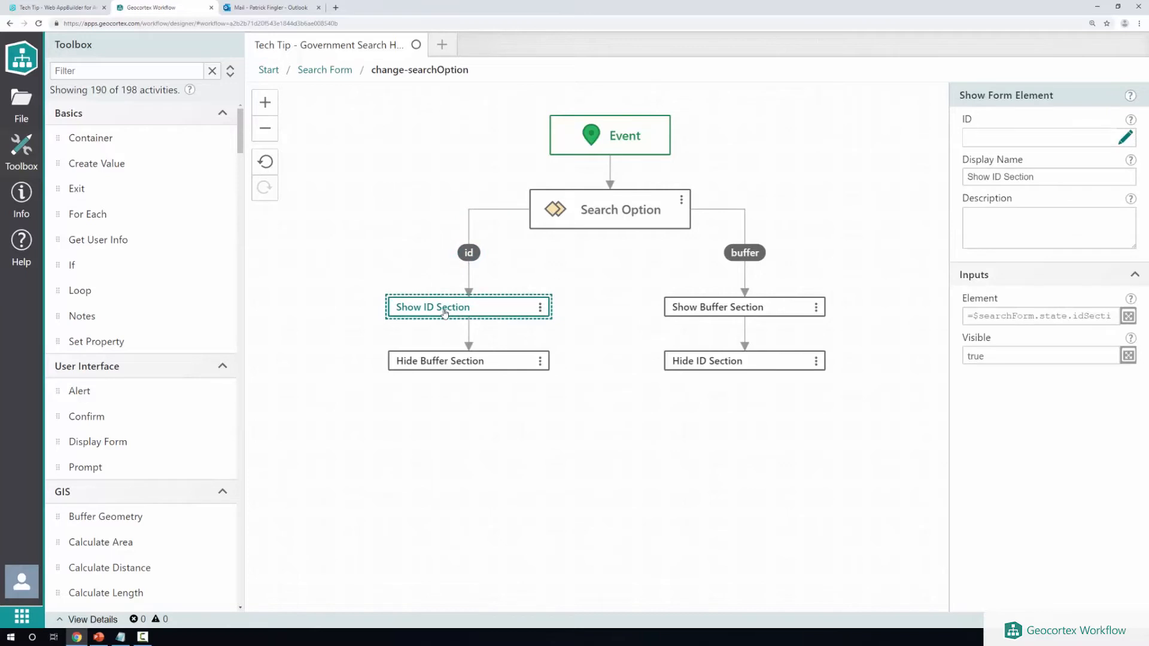
left_click(440, 359)
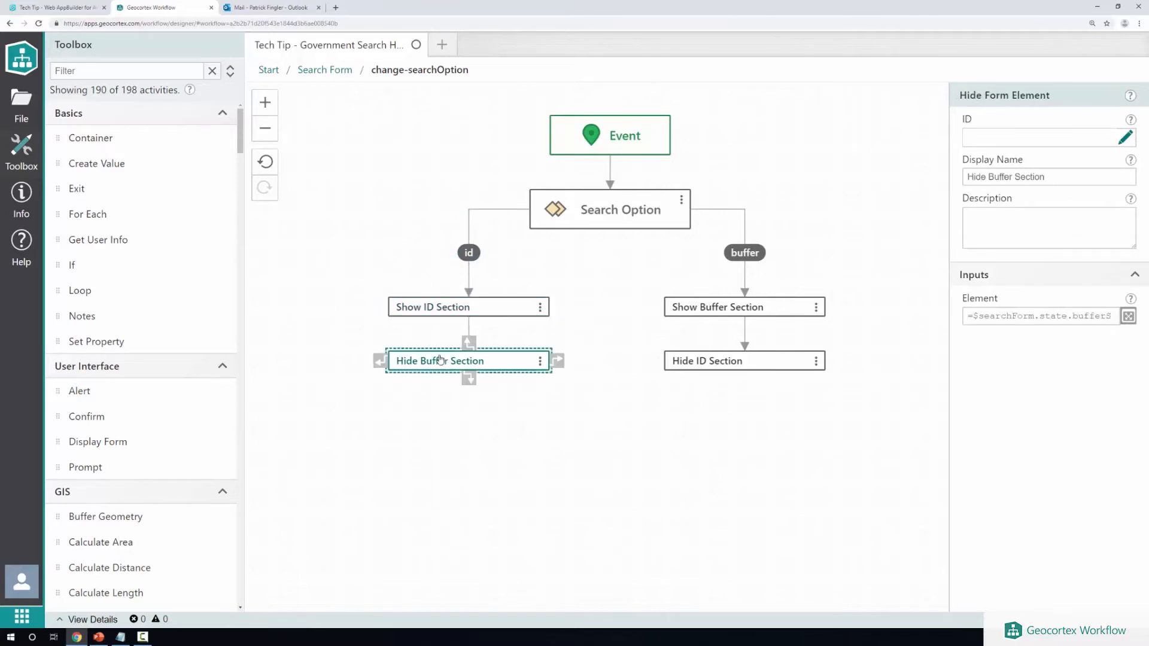
left_click(745, 312)
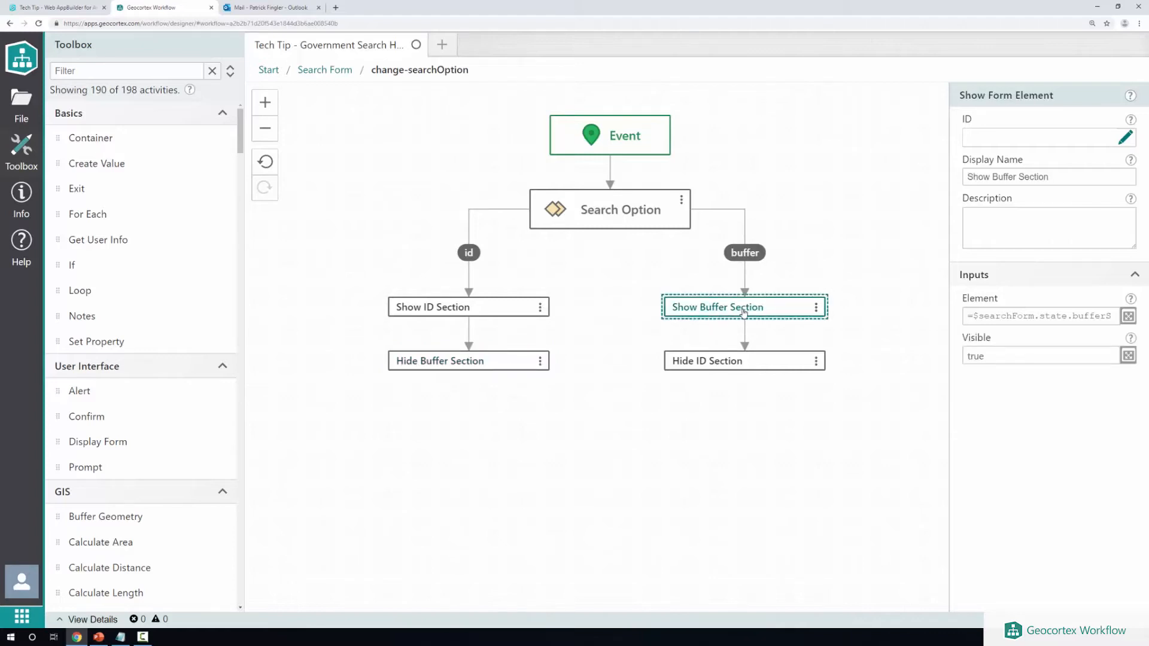
left_click(750, 256)
left_click(698, 367)
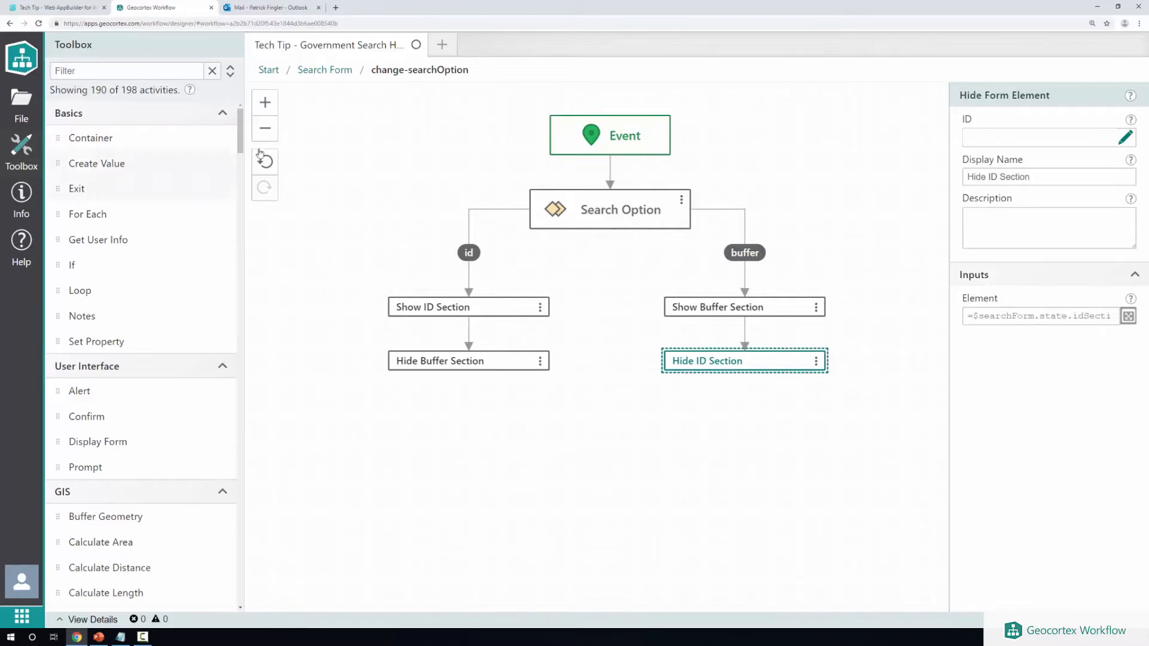
left_click(266, 130)
left_click(267, 132)
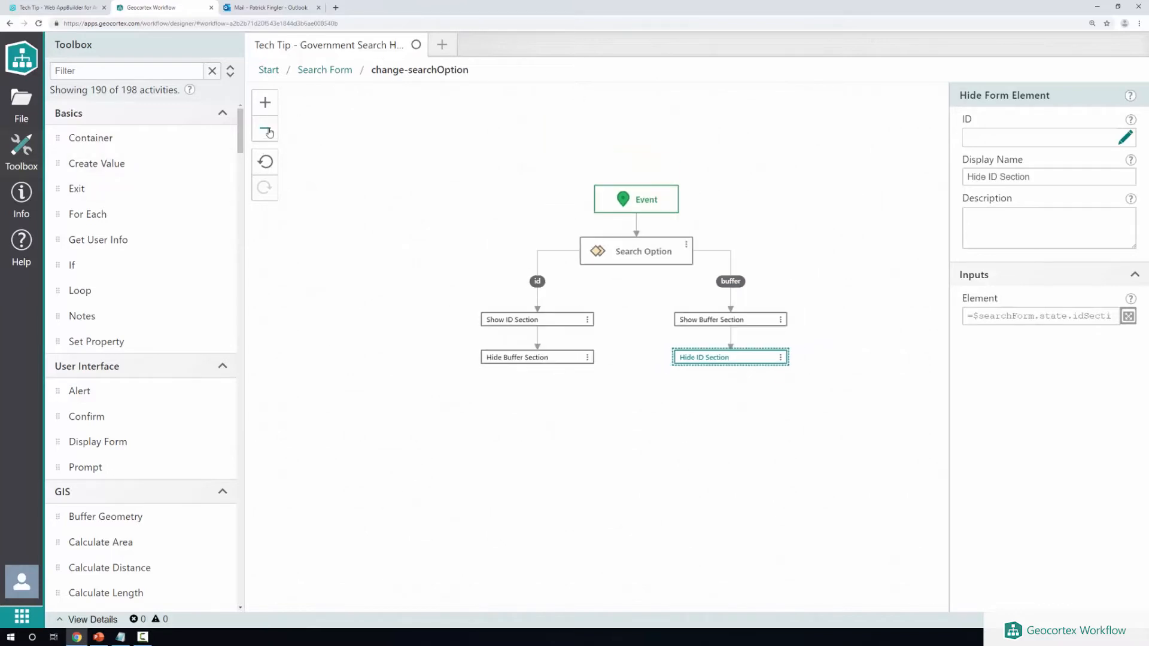
left_click(269, 133)
- Return to the main workflow at the default page zoom and select the Select Hydrants container
left_click(340, 70)
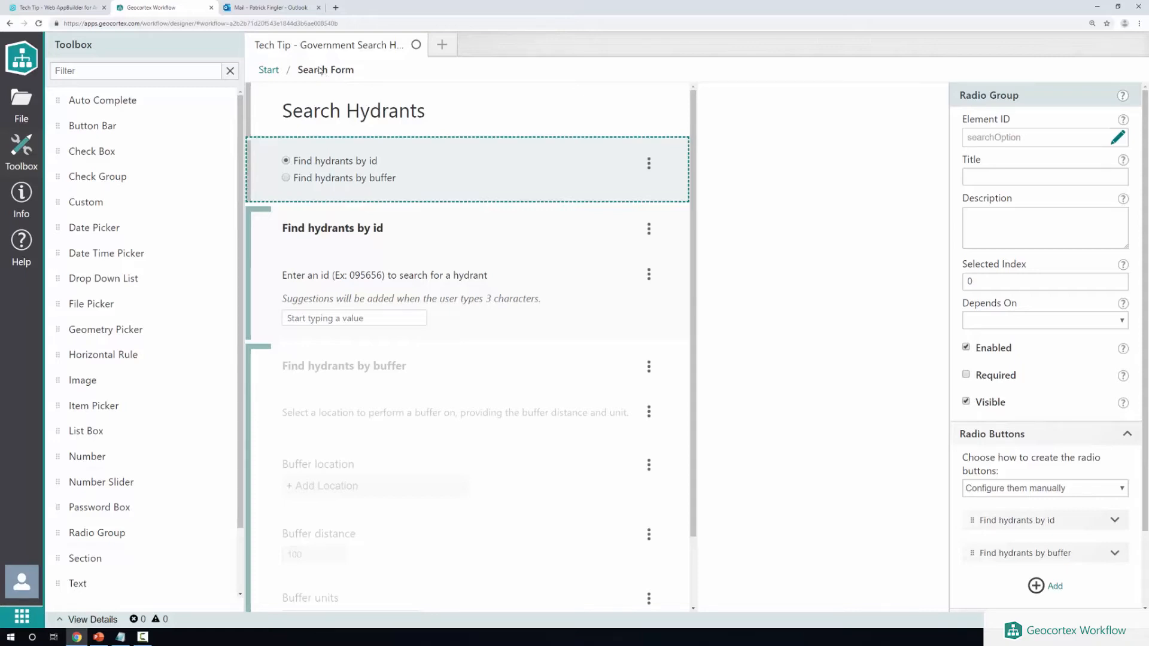
left_click(271, 72)
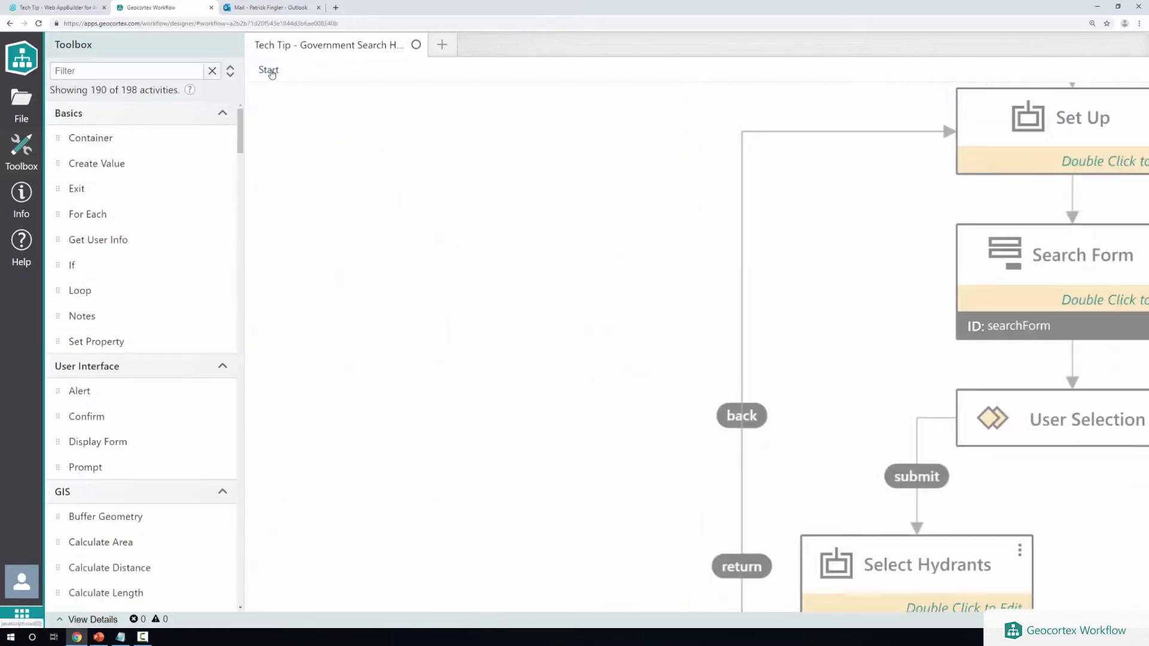
key("ctrl+minus")
key("ctrl+plus")
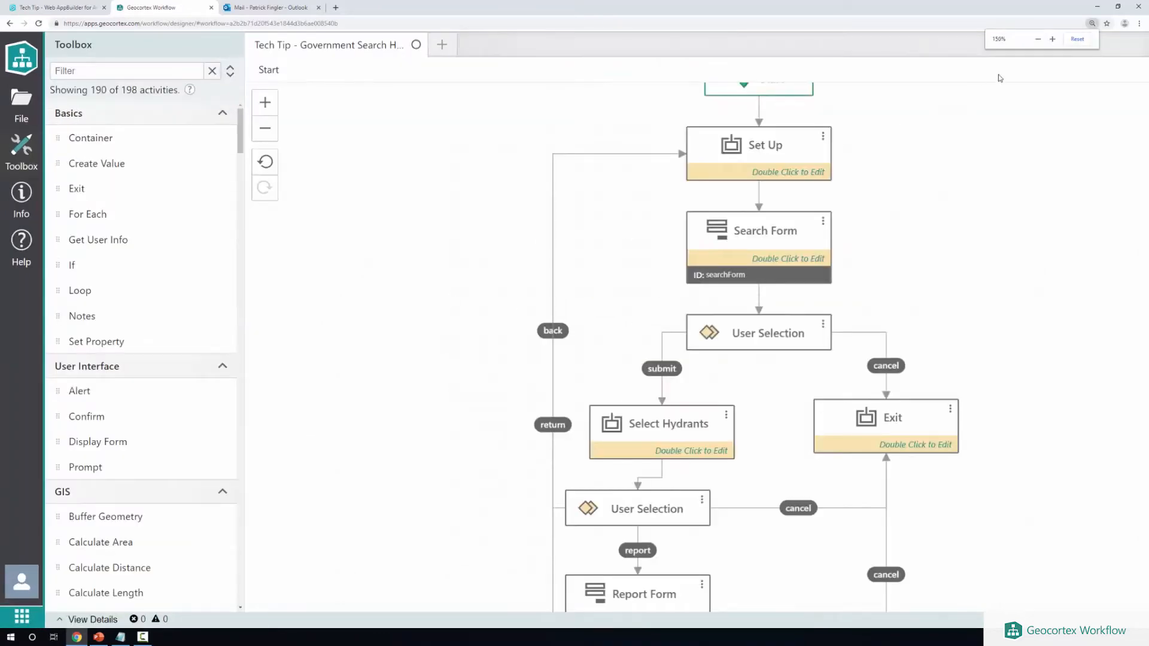
left_click(1077, 40)
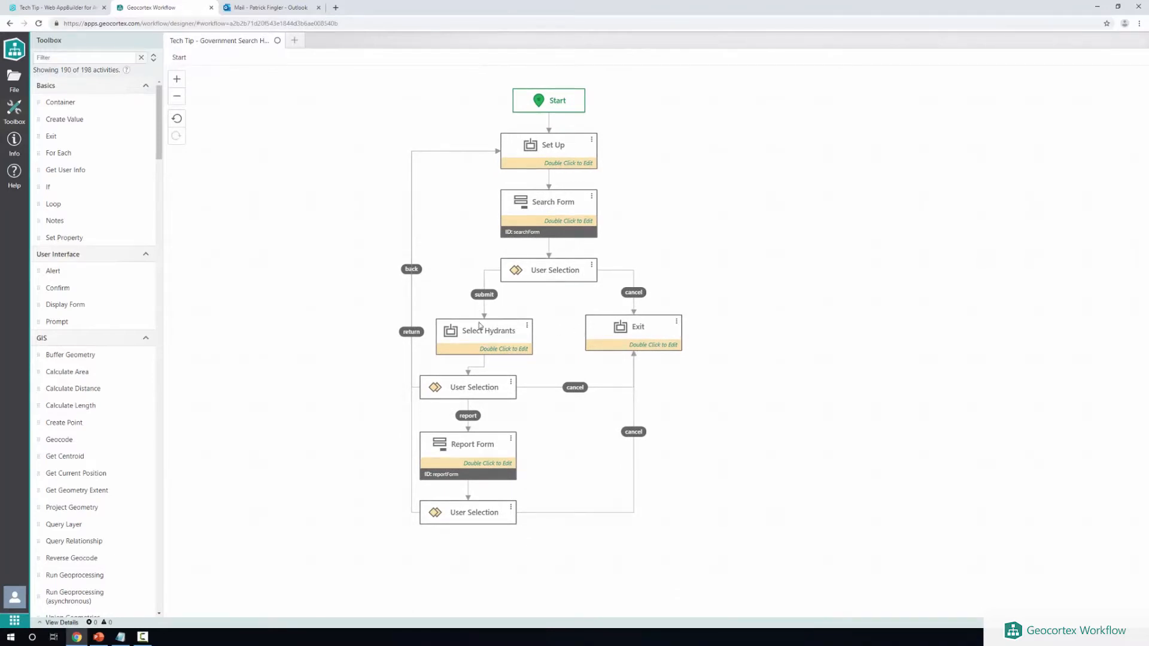
left_click(492, 337)
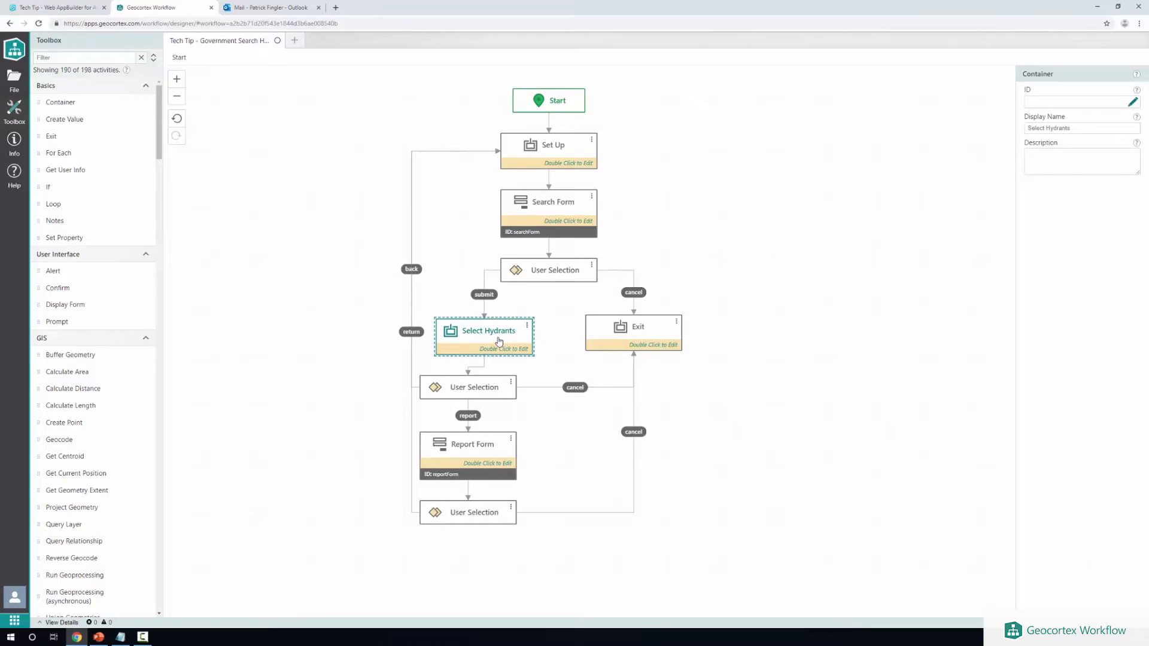
- Open the Select Hydrants container and examine its Search Option switch and buffer branch
double_click(499, 341)
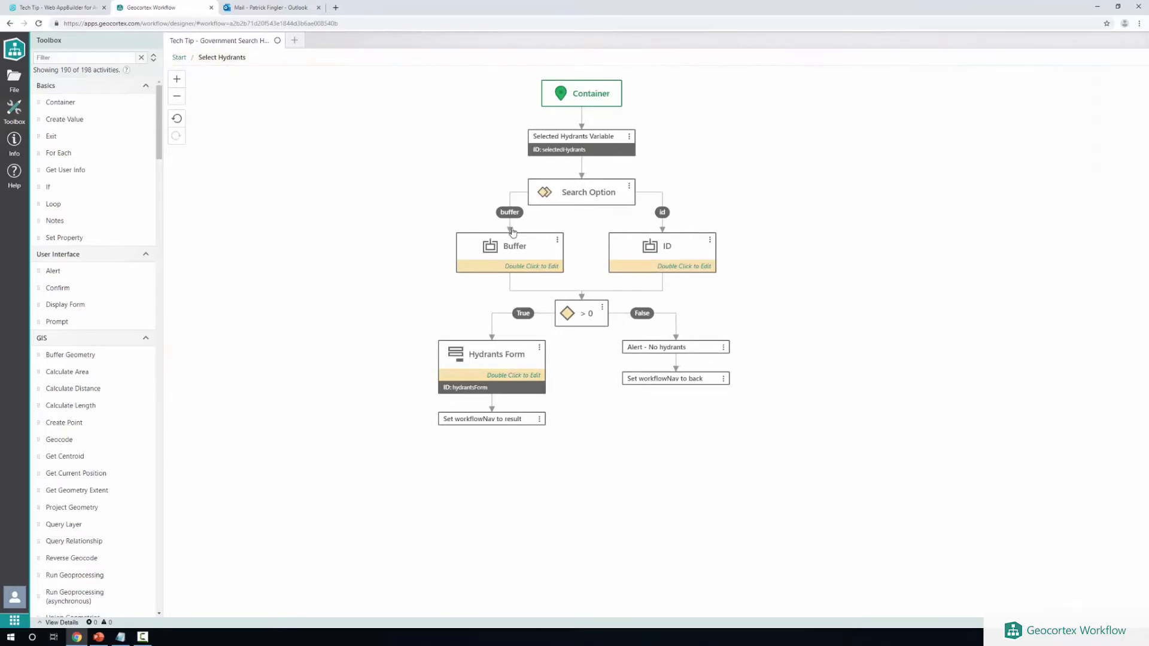
left_click(547, 193)
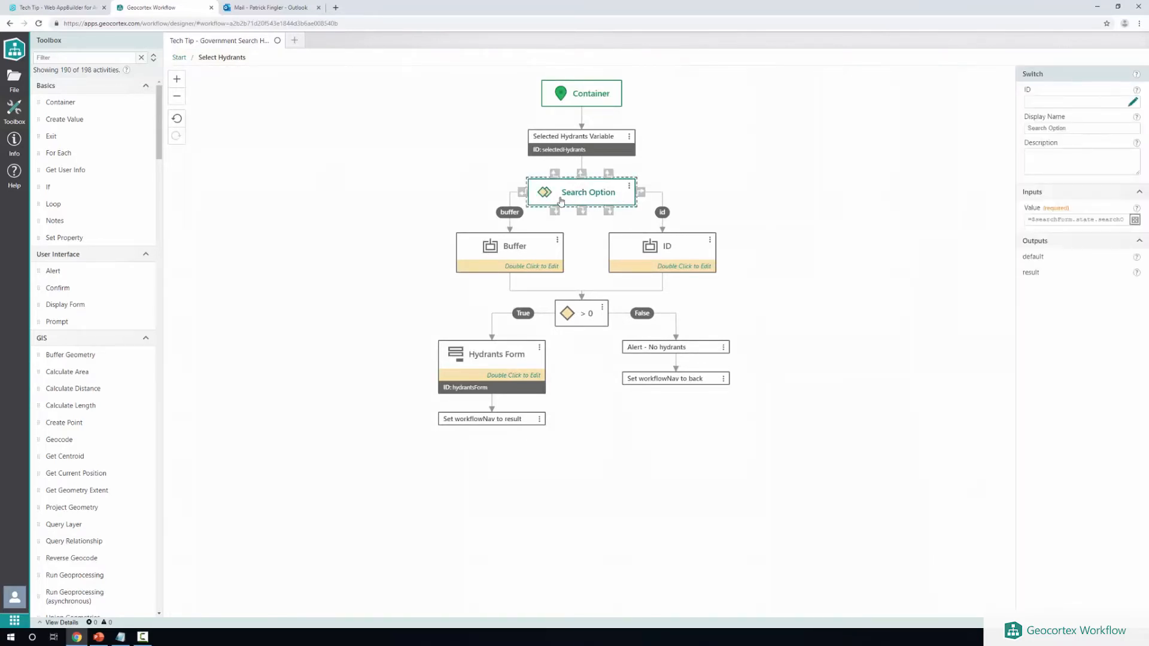
left_click(510, 213)
left_click(513, 255)
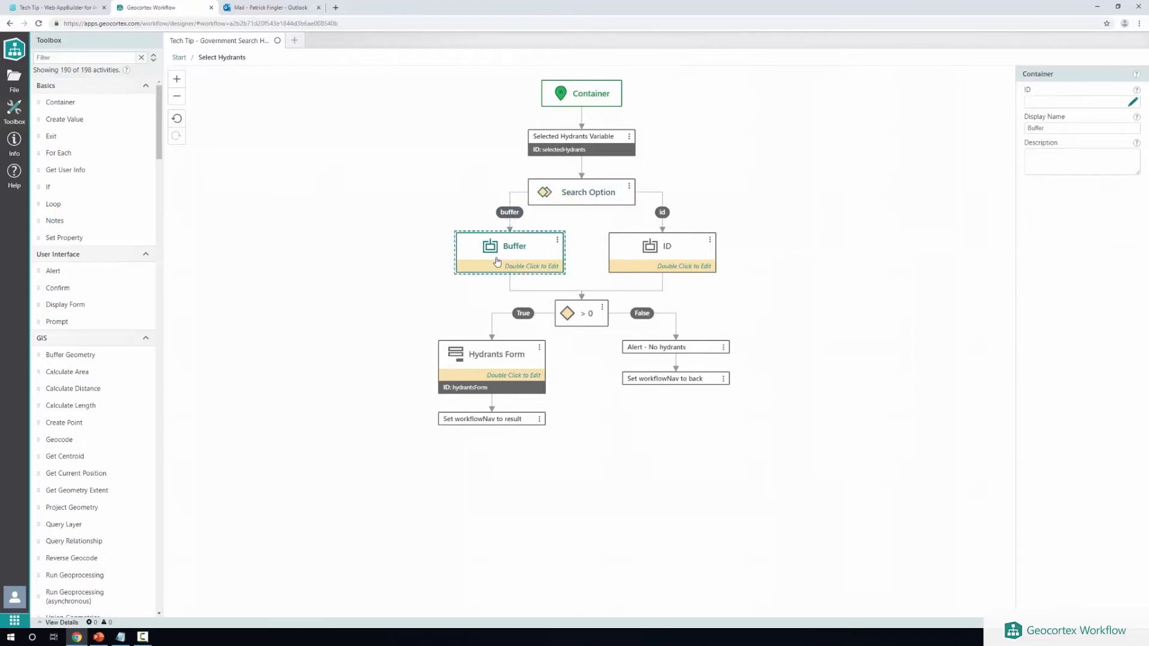
- Open the Buffer container and inspect the inputs of its Buffer Geometry, Query Hydrants and Set Property activities
double_click(518, 251)
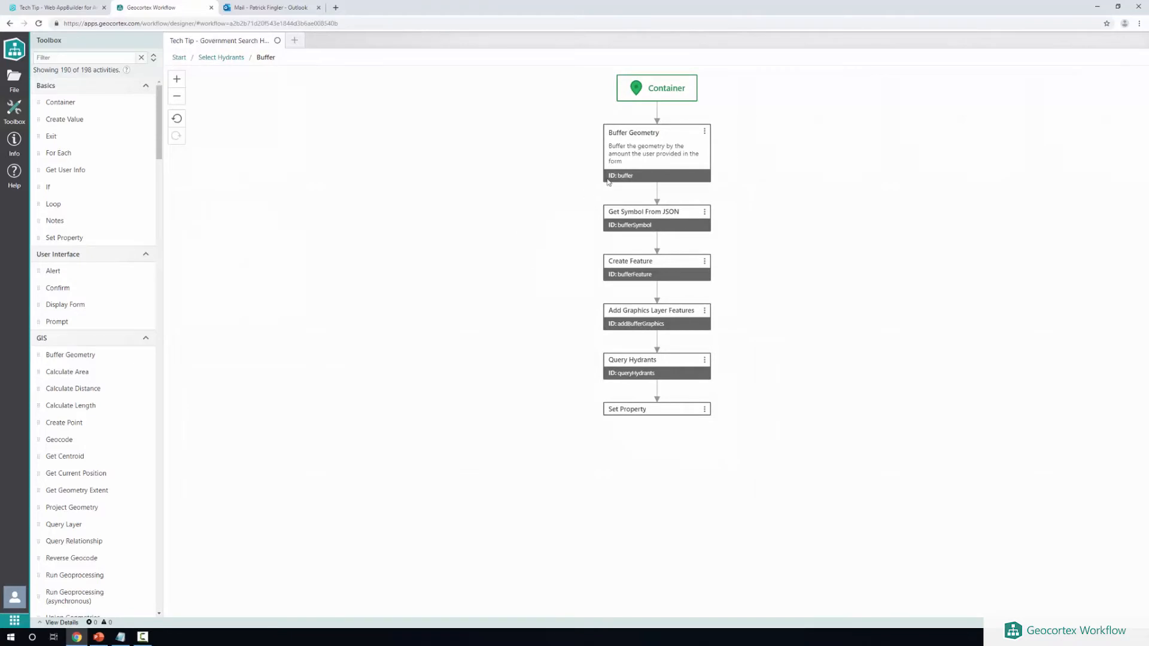
left_click(642, 167)
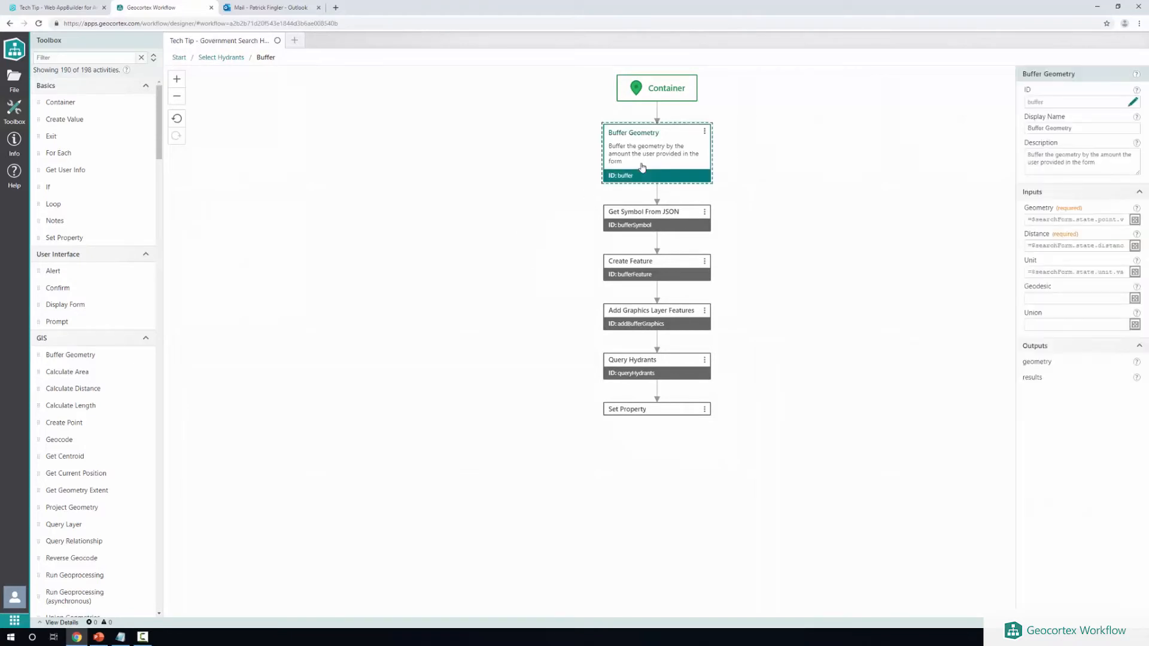
left_click(649, 374)
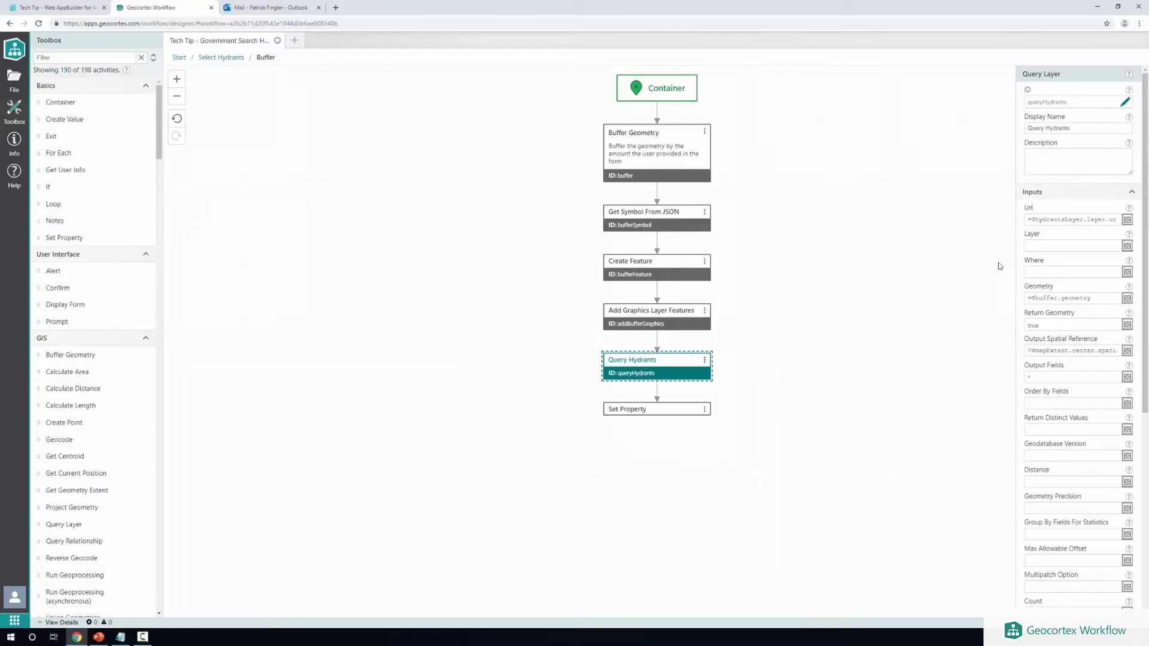
left_click_drag(1026, 299, 1100, 297)
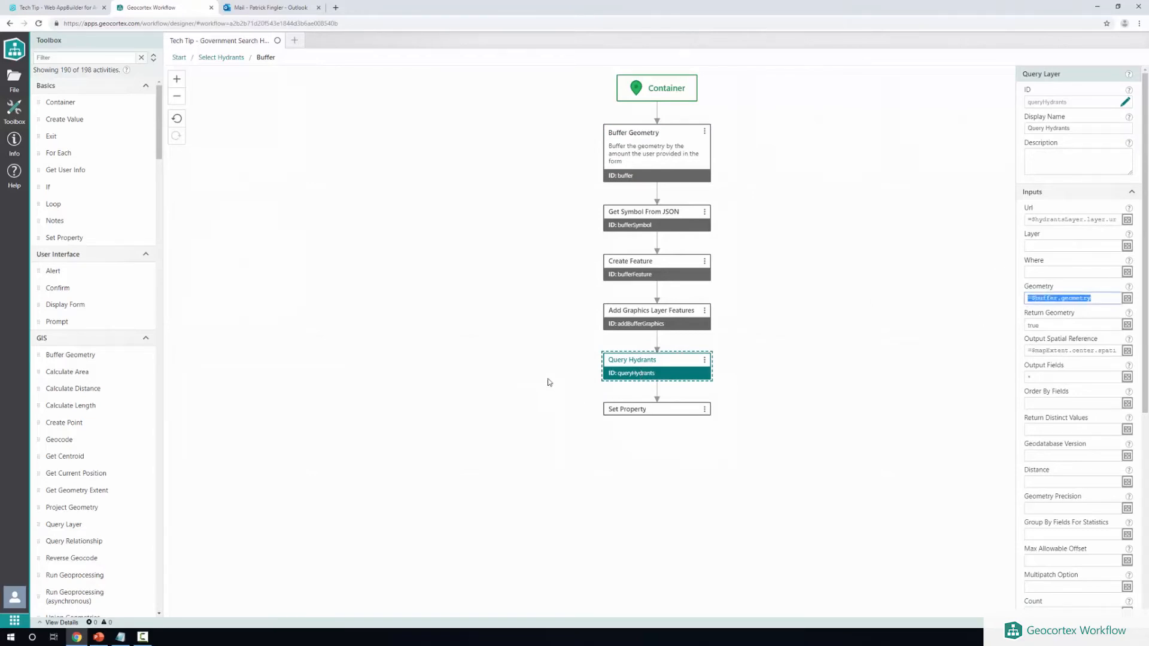
left_click(515, 407)
left_click(633, 416)
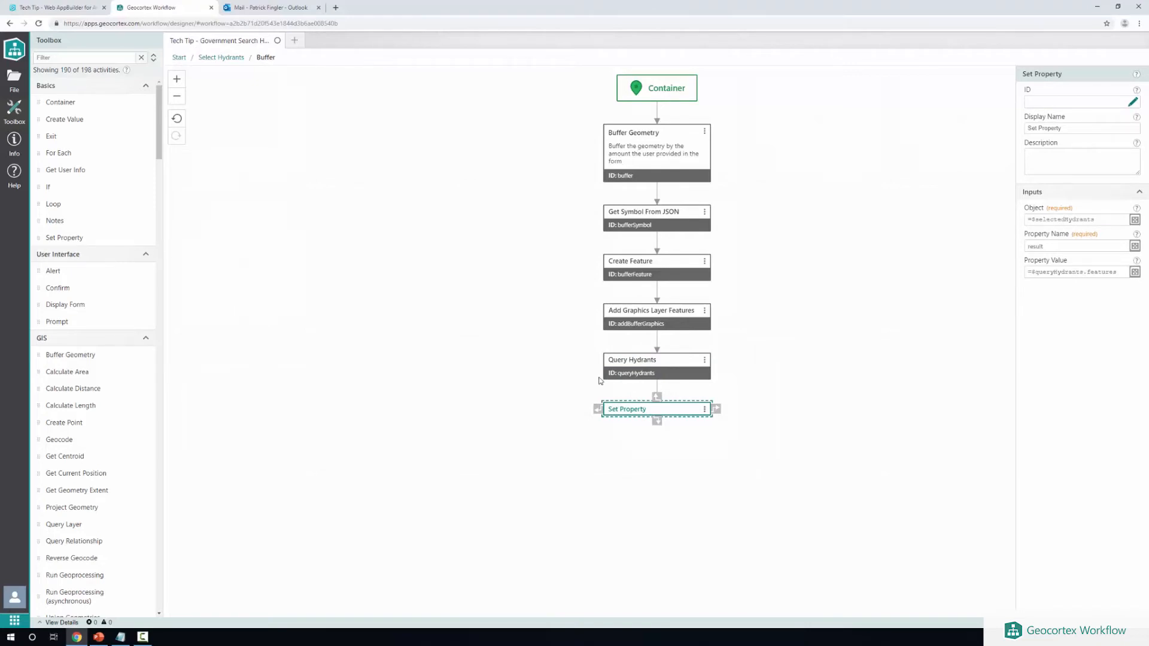
- Return to the Select Hydrants container and examine the Selected Hydrants Variable's activity type and ID
left_click(228, 59)
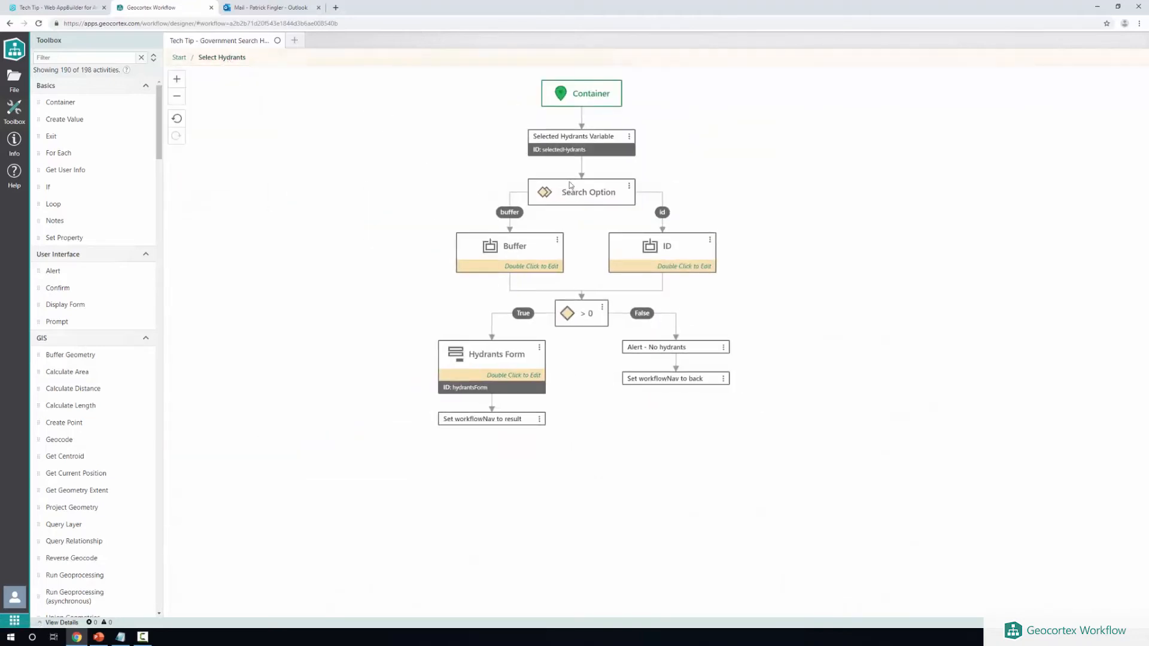
left_click(572, 142)
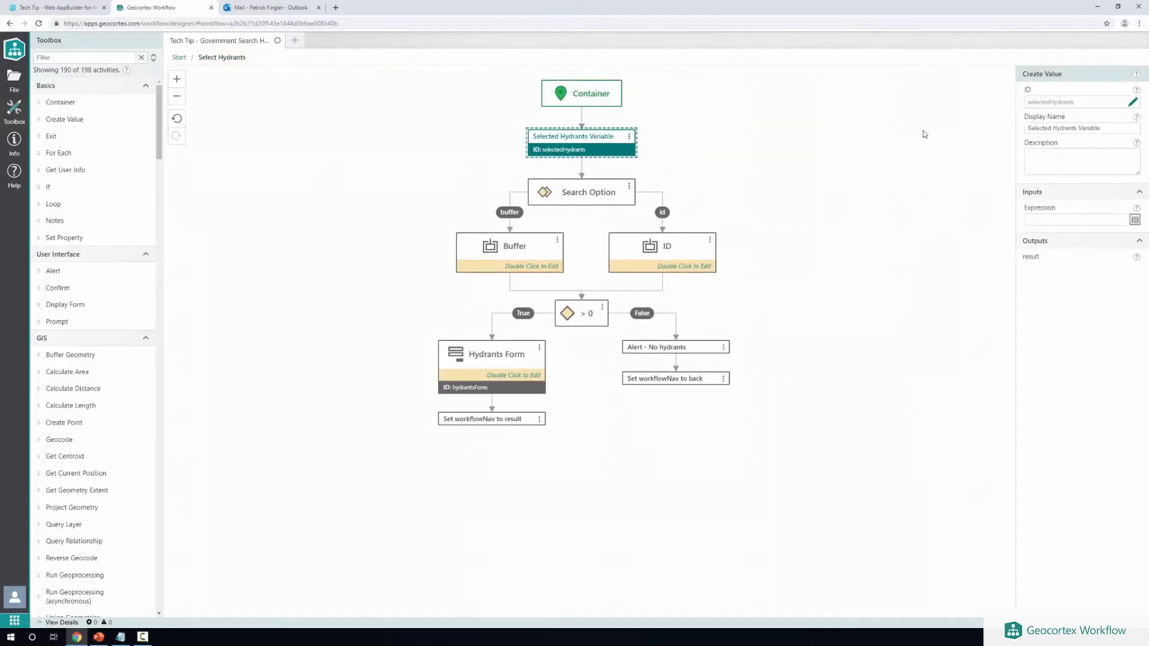
left_click_drag(1024, 73, 1065, 76)
left_click(1053, 77)
left_click(1061, 76)
left_click_drag(1029, 103, 1076, 103)
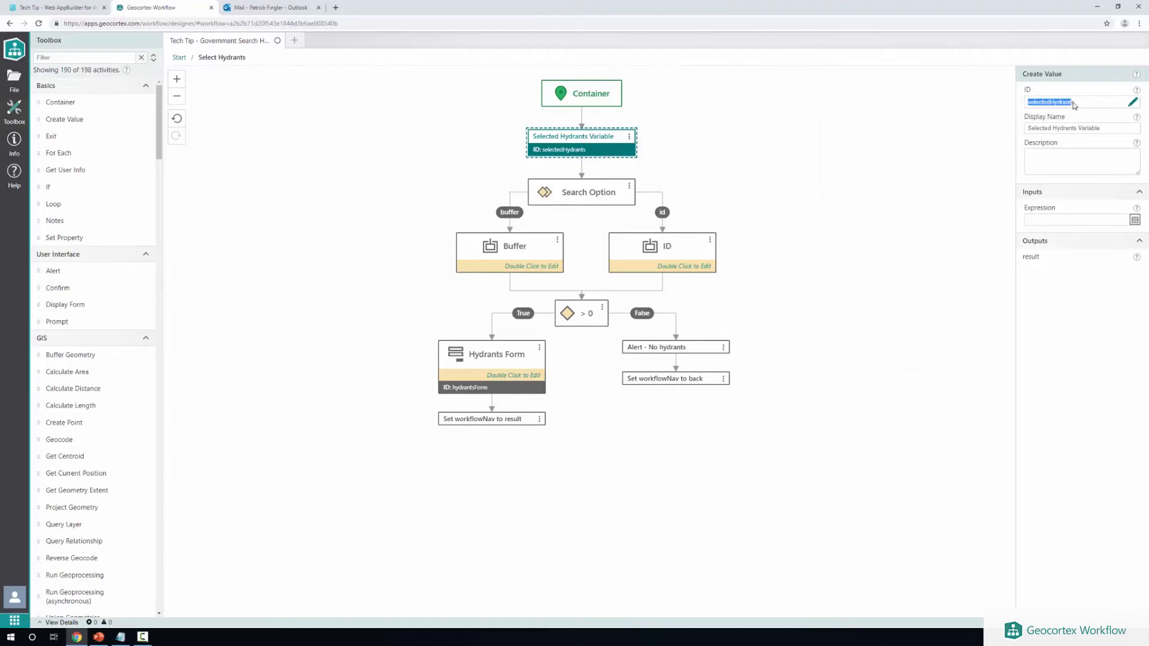
- Reopen the Buffer container and examine how Set Property's object, property name and property value relate to the Query Hydrants activity
left_click(572, 203)
left_click(519, 259)
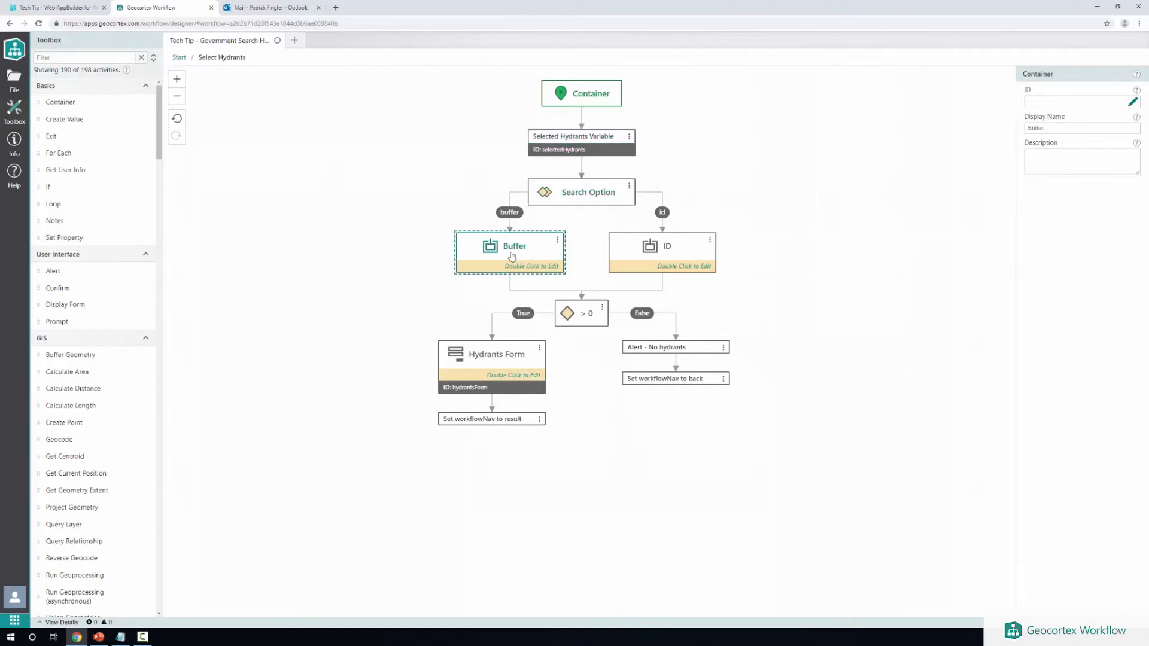
double_click(513, 256)
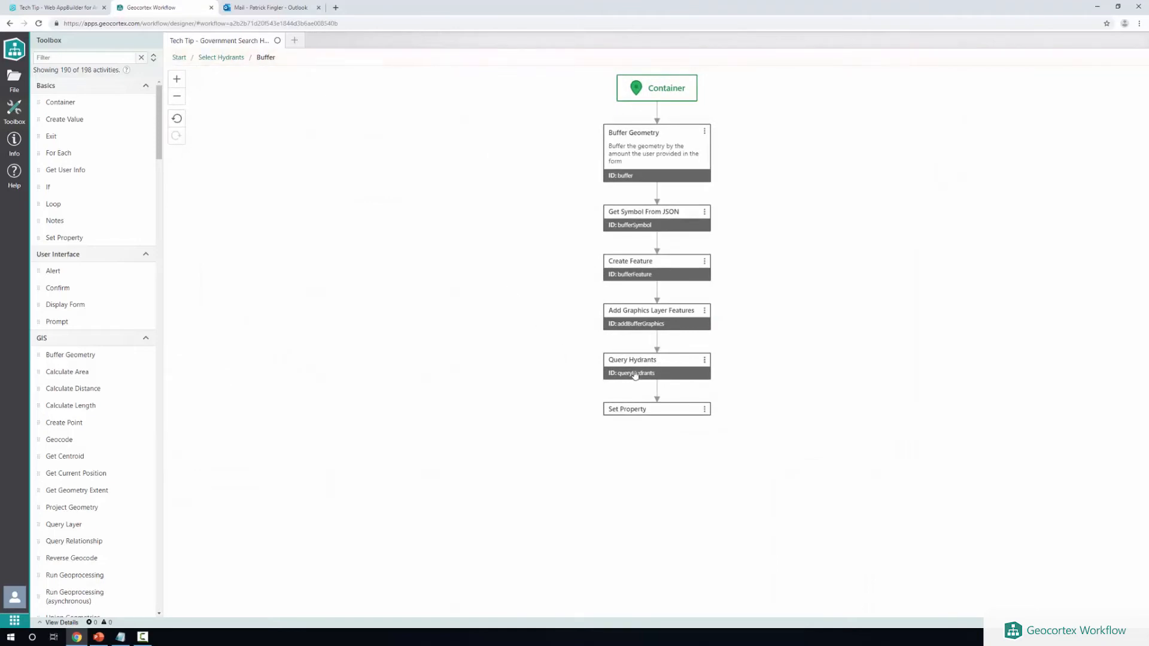
left_click(642, 374)
left_click(643, 412)
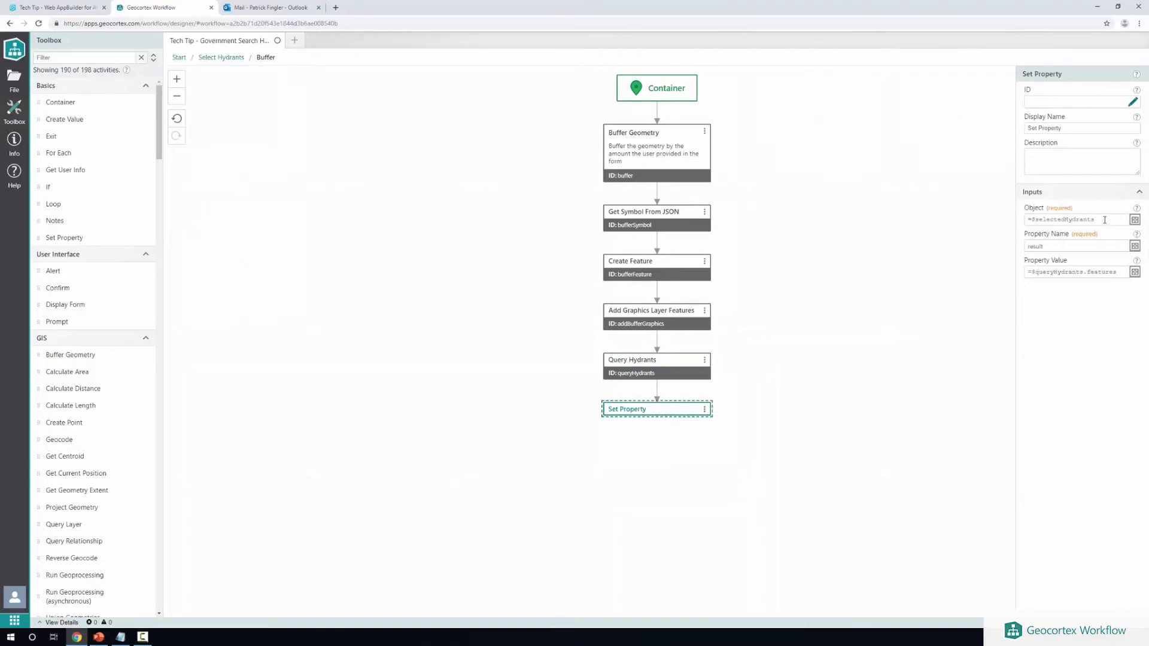
left_click_drag(1026, 272, 1133, 272)
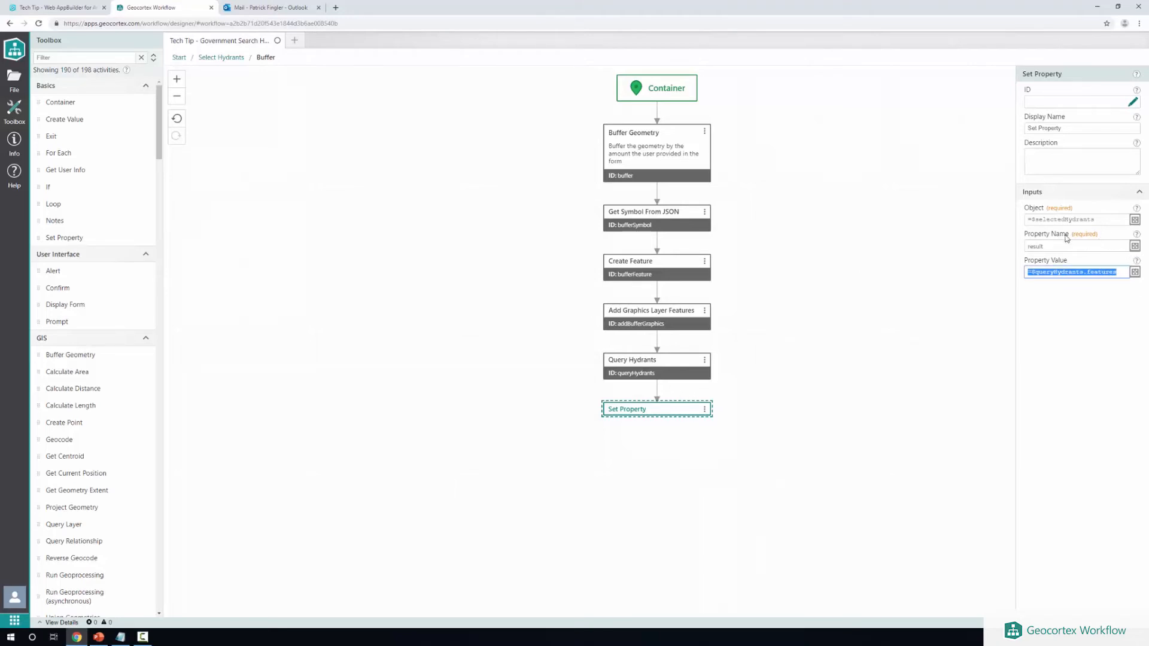
left_click_drag(1027, 220, 1112, 216)
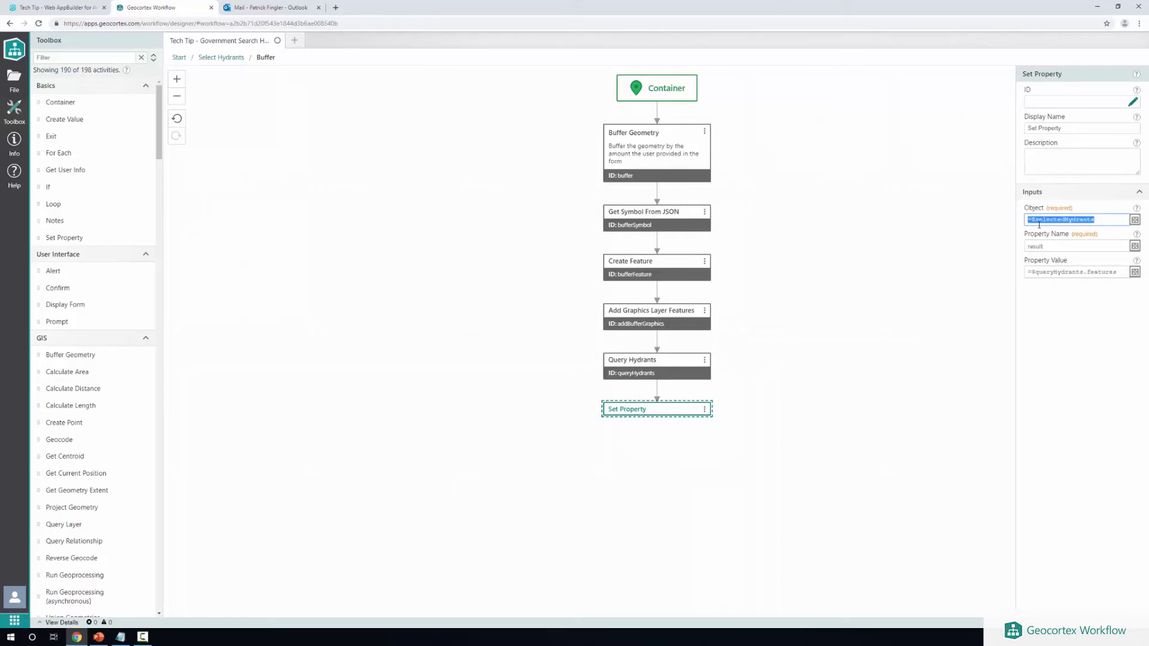
left_click(1111, 219)
left_click_drag(1028, 247, 1060, 245)
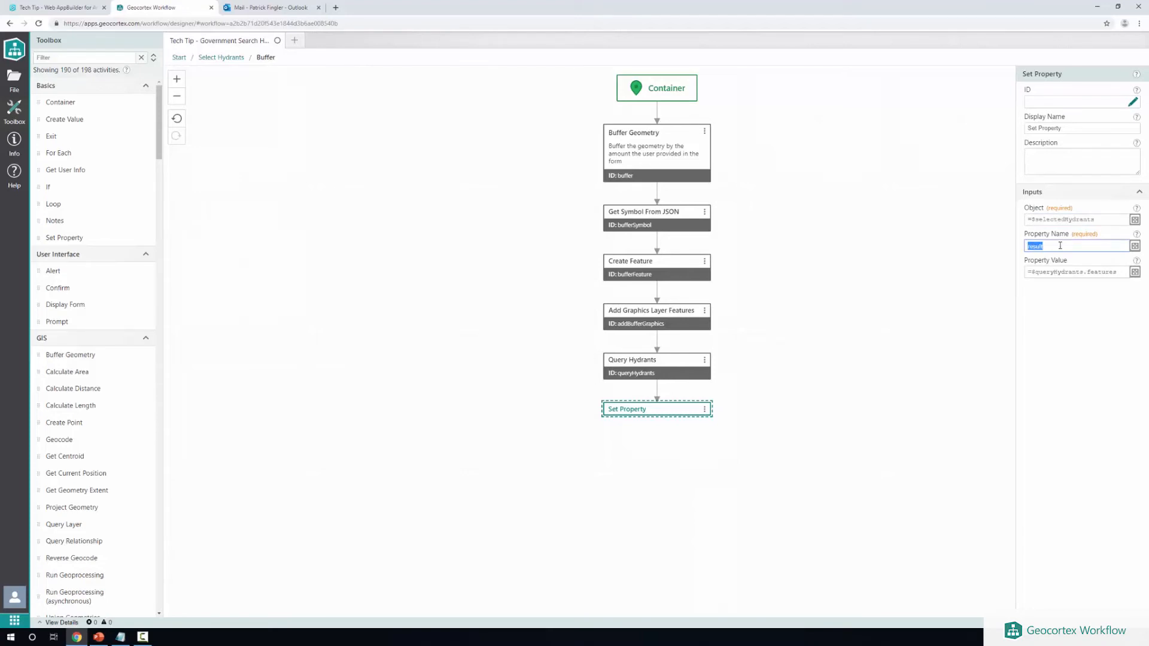
left_click_drag(1028, 273, 1119, 273)
left_click(657, 372)
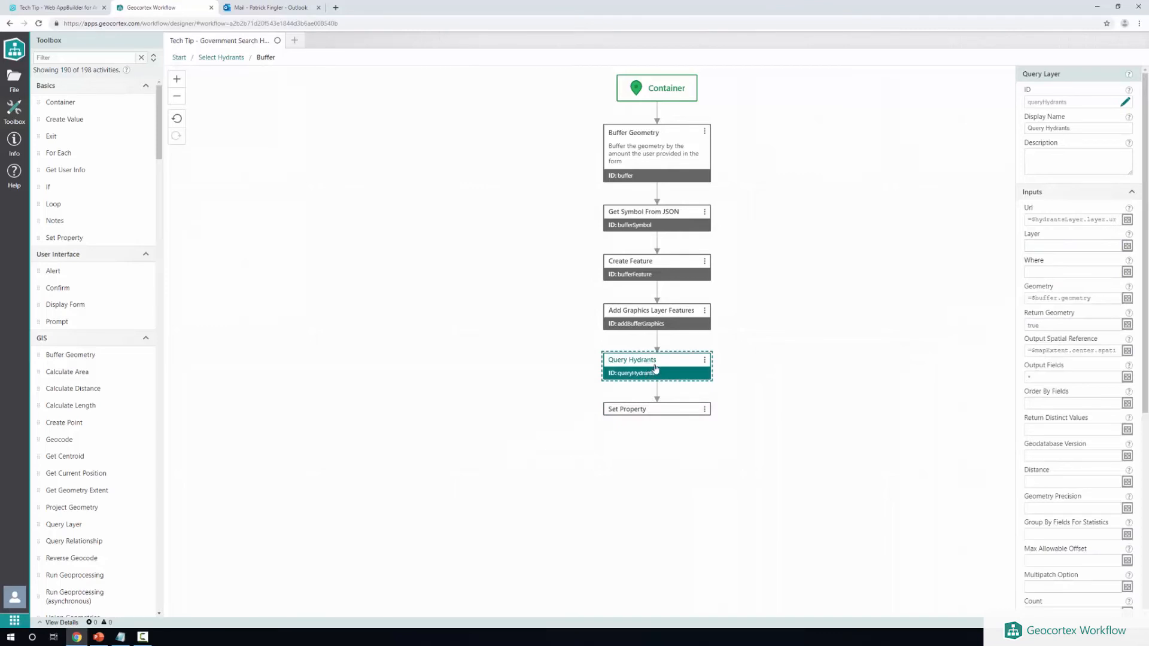
- Go back to Select Hydrants, open the ID container and inspect its Query Hydrants activity
left_click(240, 60)
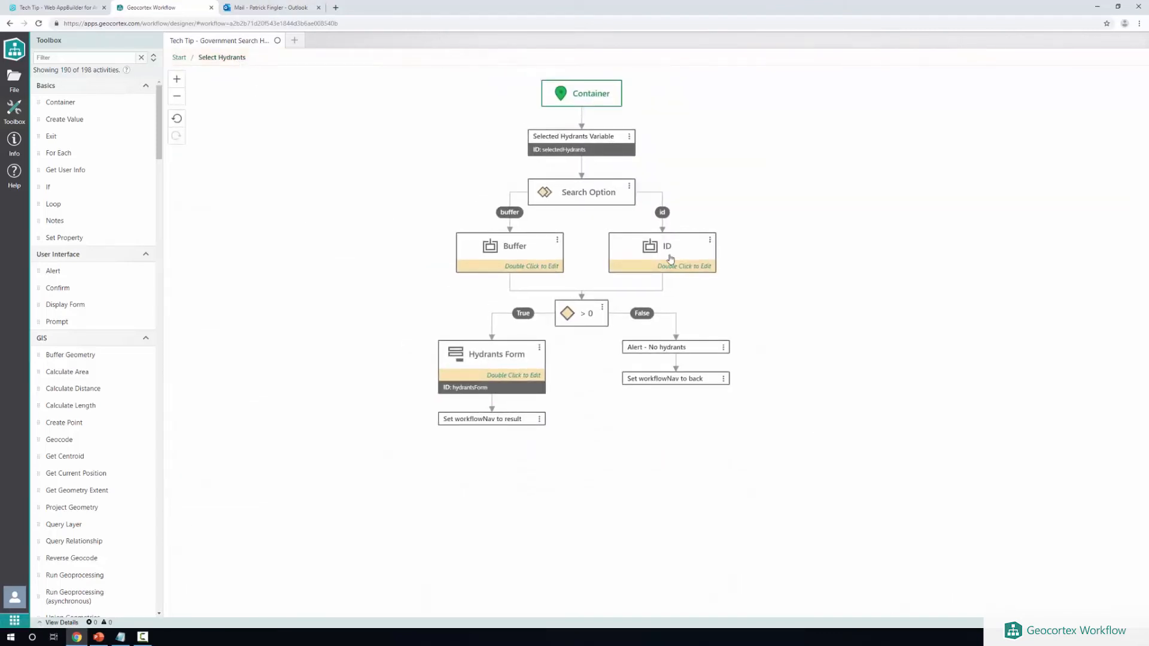
left_click(680, 274)
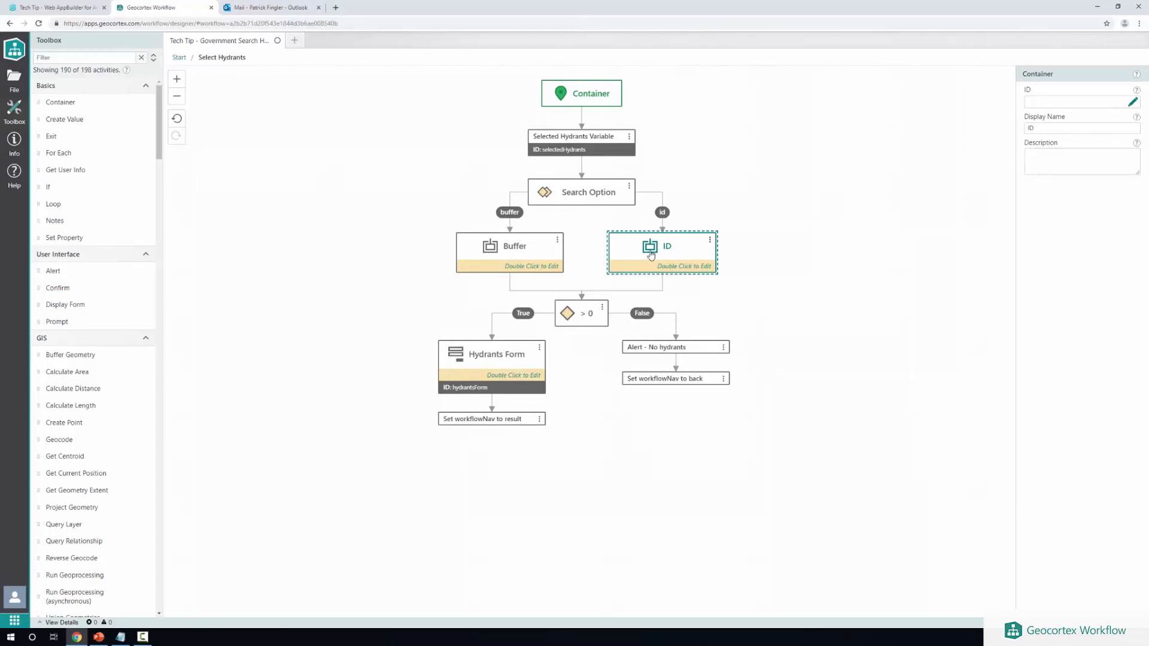
double_click(646, 256)
left_click(651, 157)
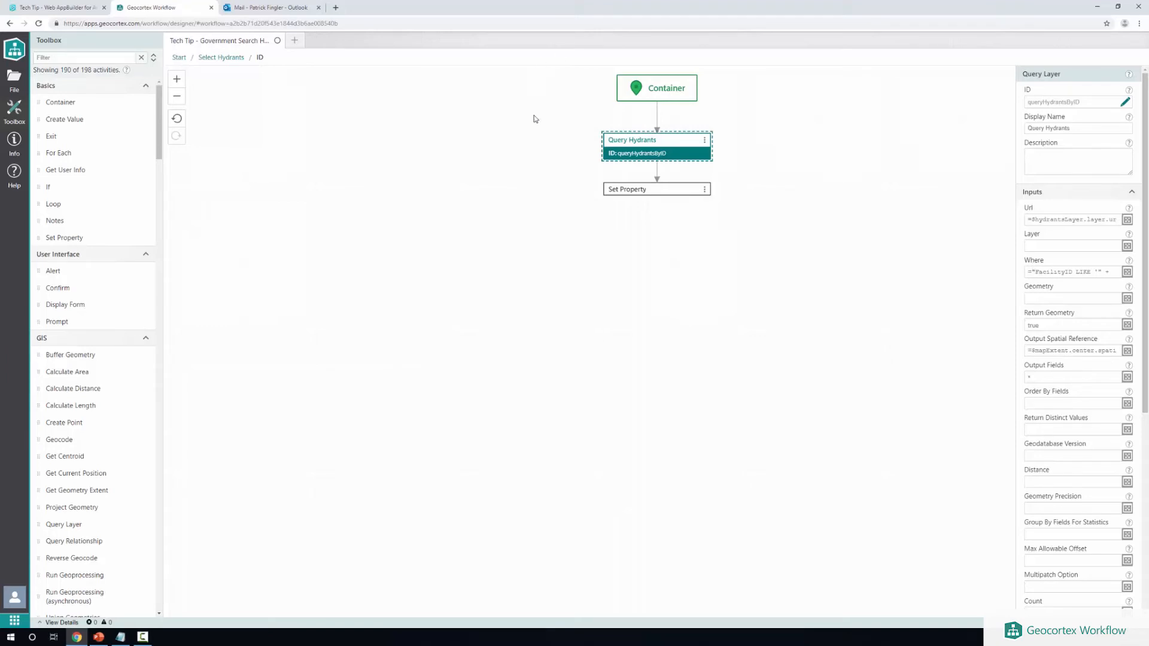
- Examine the object and full property value expression of the ID container's Set Property activity, along with the query it references
left_click(638, 190)
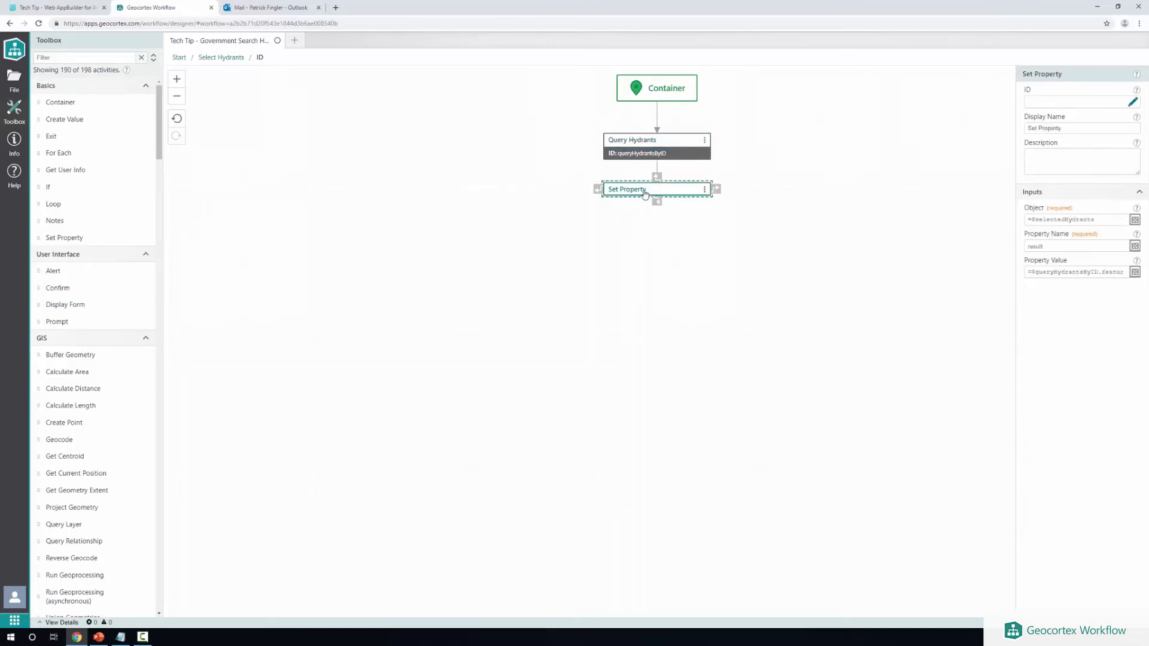
left_click_drag(1026, 219, 1108, 217)
left_click(1037, 219)
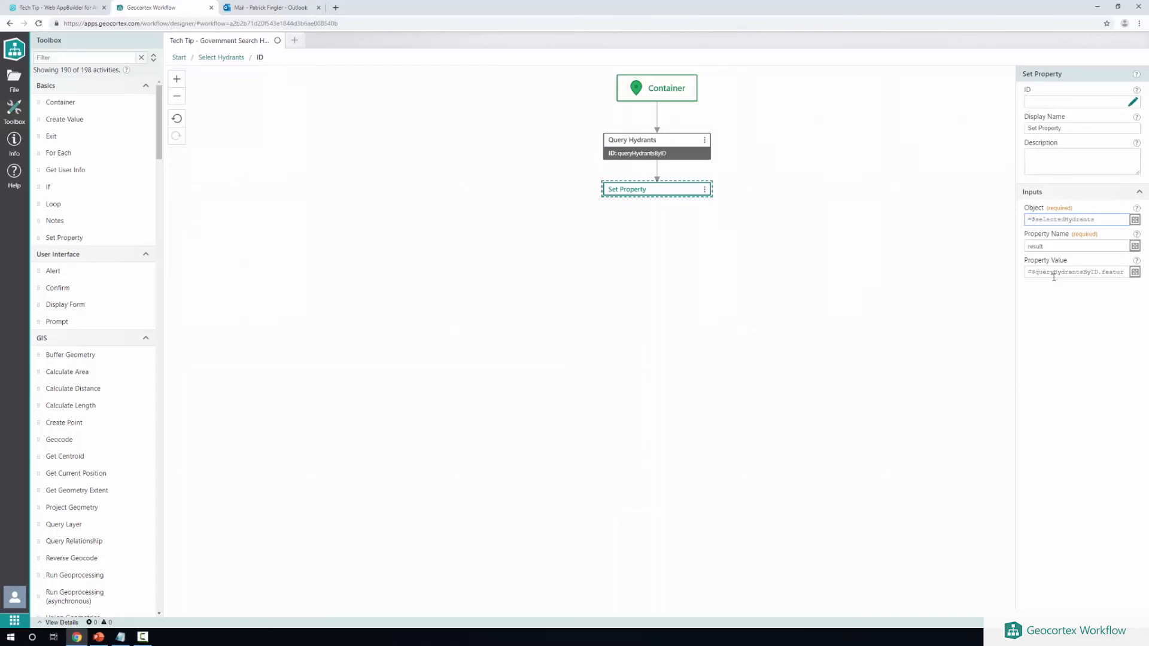
left_click(1134, 272)
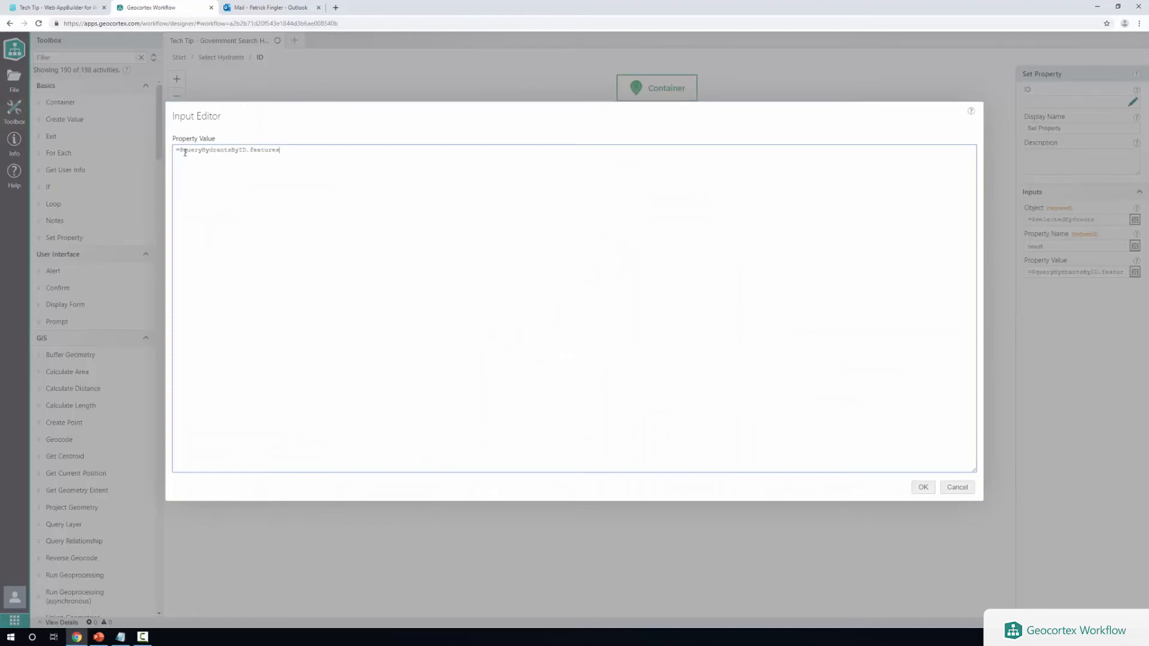
left_click_drag(176, 151, 295, 158)
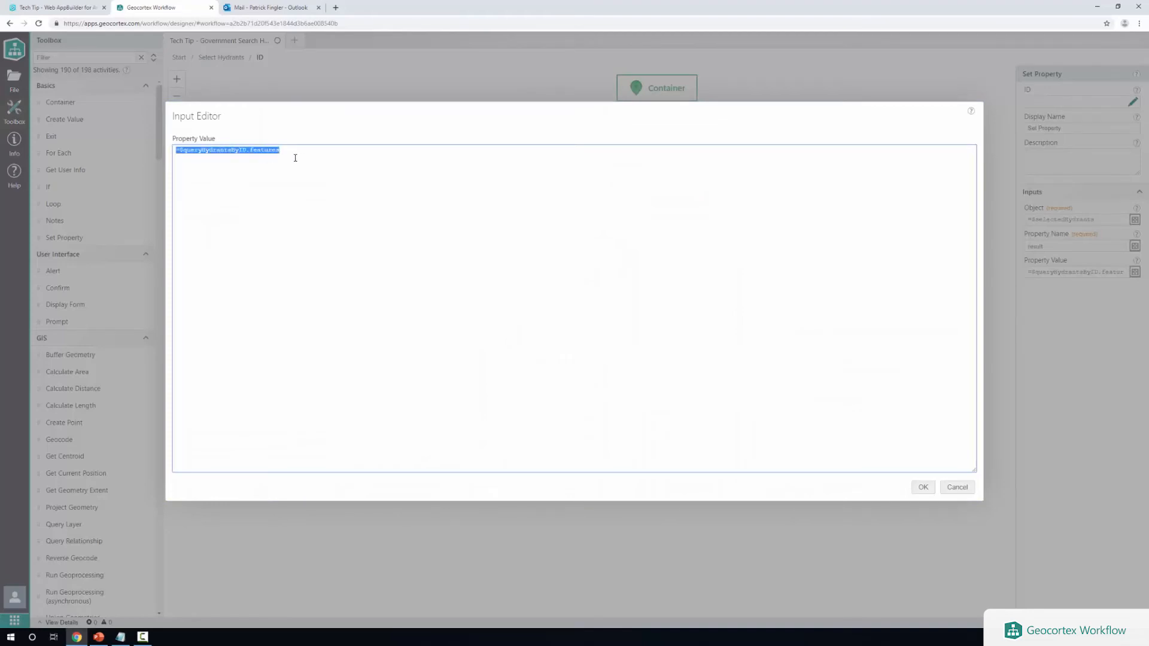
left_click(248, 155)
left_click_drag(253, 151, 294, 151)
left_click(287, 152)
left_click(923, 487)
left_click(654, 154)
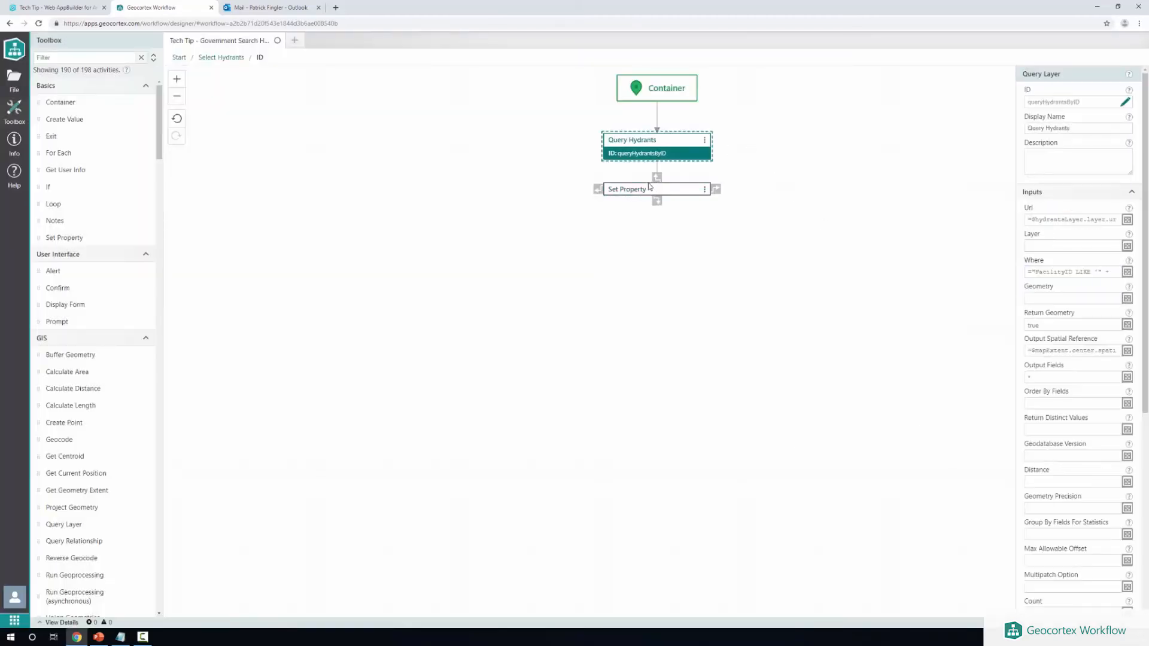
left_click(472, 181)
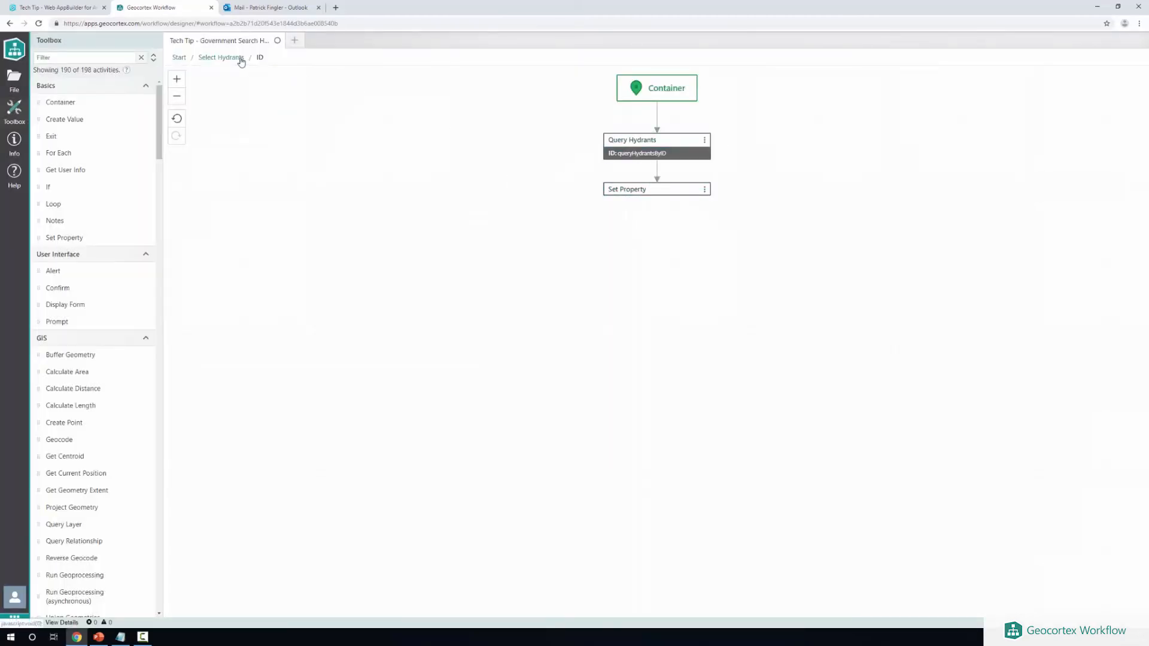
- Return to the Select Hydrants container and review the Selected Hydrants Variable alongside the Buffer and ID containers
left_click(242, 59)
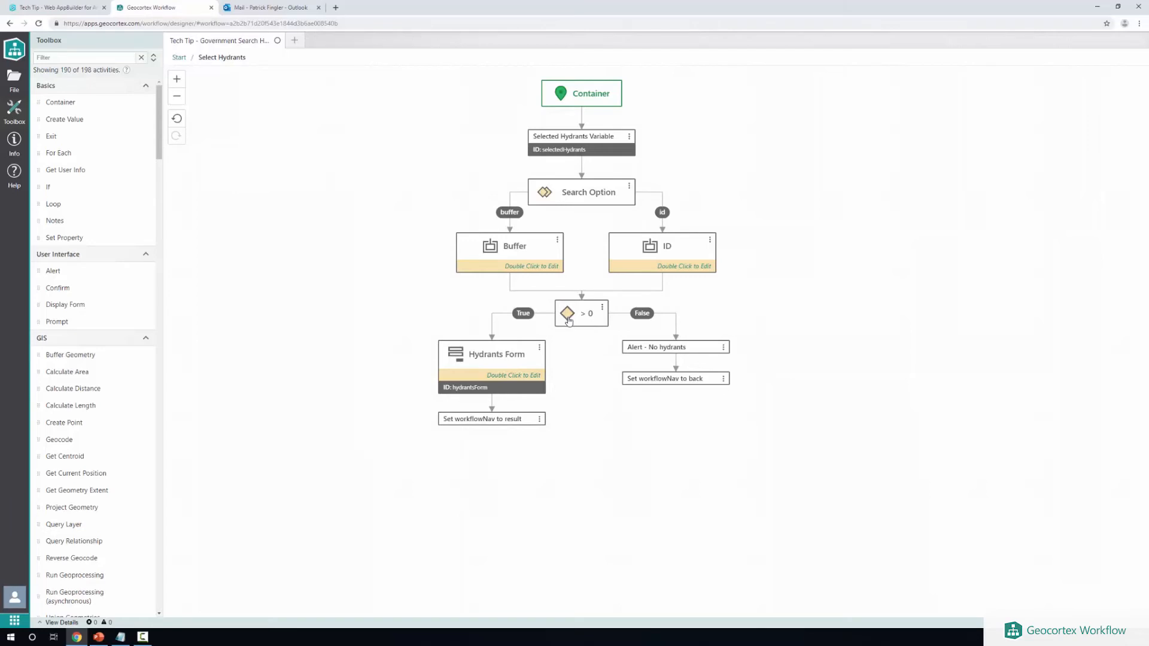
left_click(590, 145)
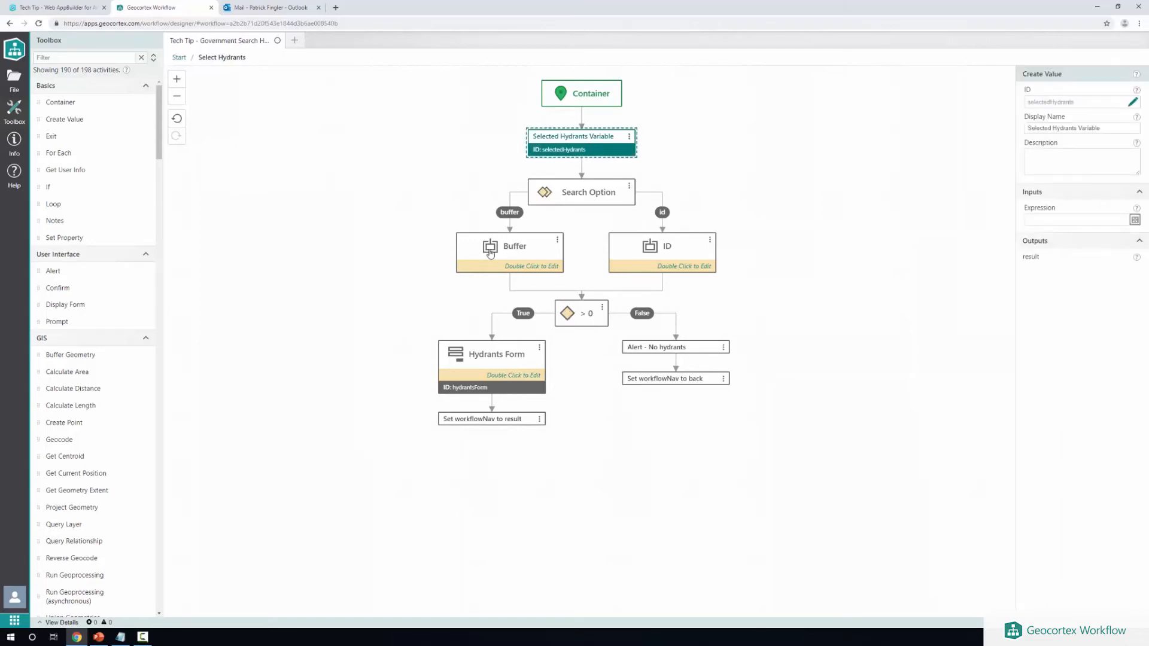
left_click(496, 267)
left_click(659, 259)
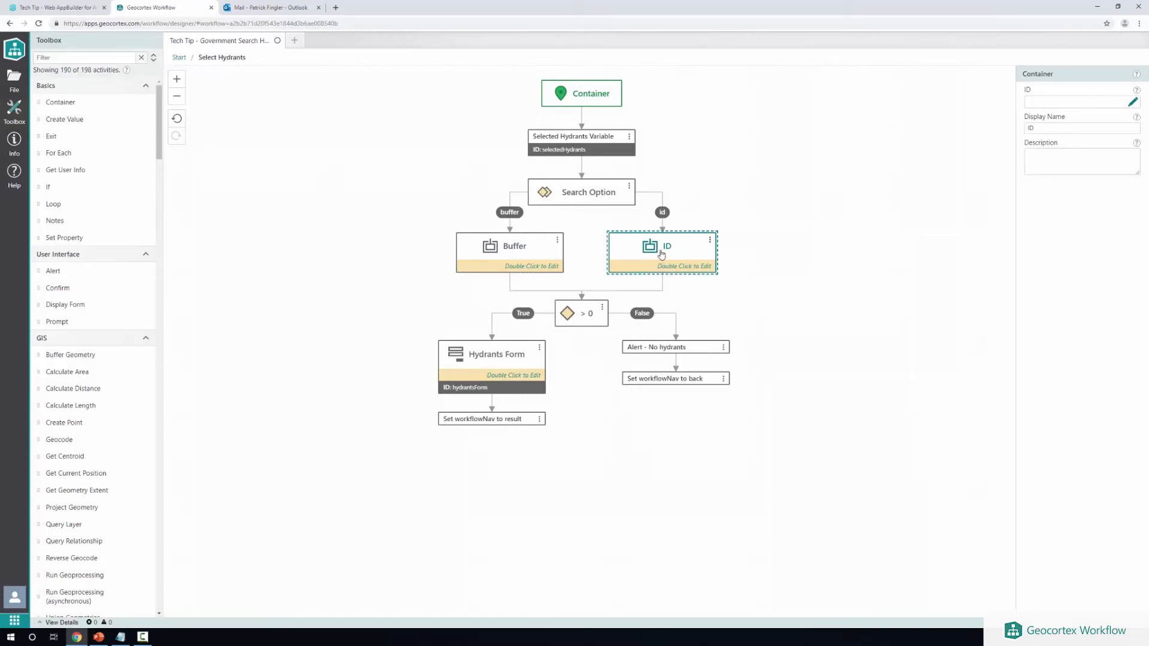
left_click(577, 149)
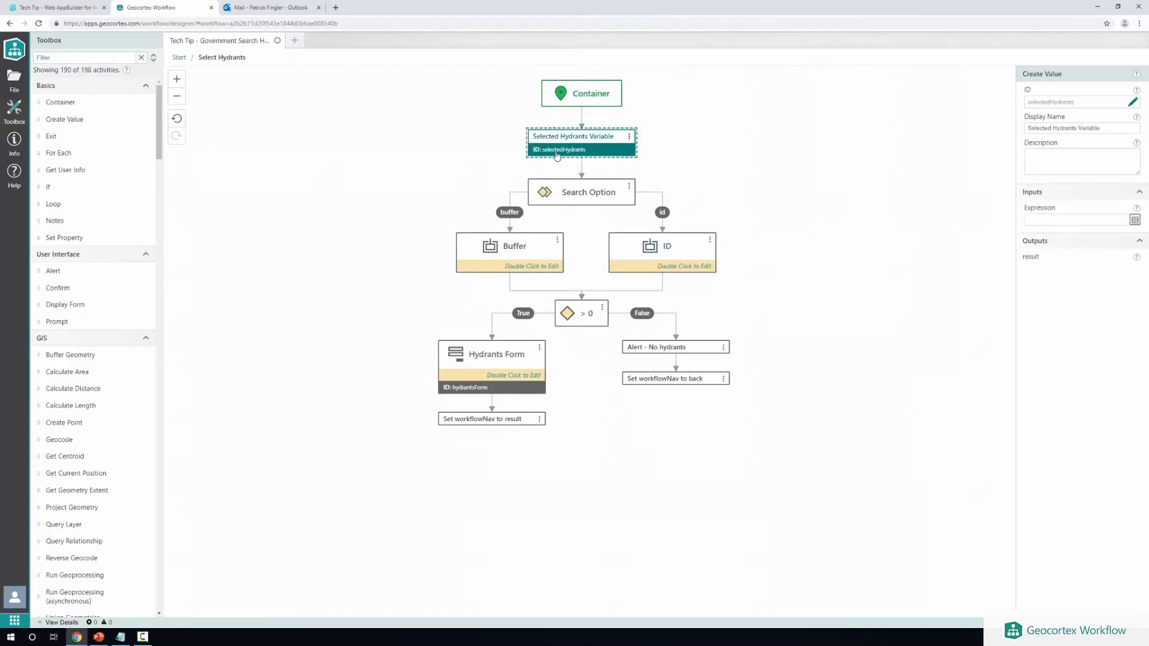
left_click(495, 263)
left_click(694, 255)
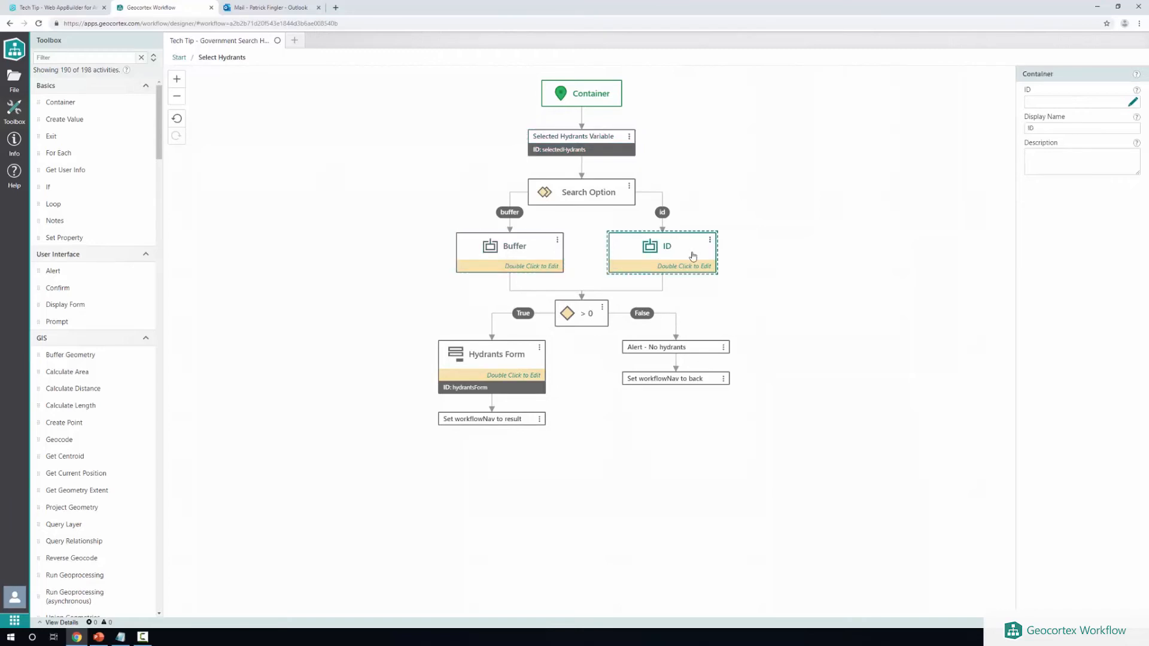
left_click(505, 259)
left_click(672, 252)
- Examine the full condition expression of the "> 0" If activity below the Buffer and ID branches
left_click(589, 314)
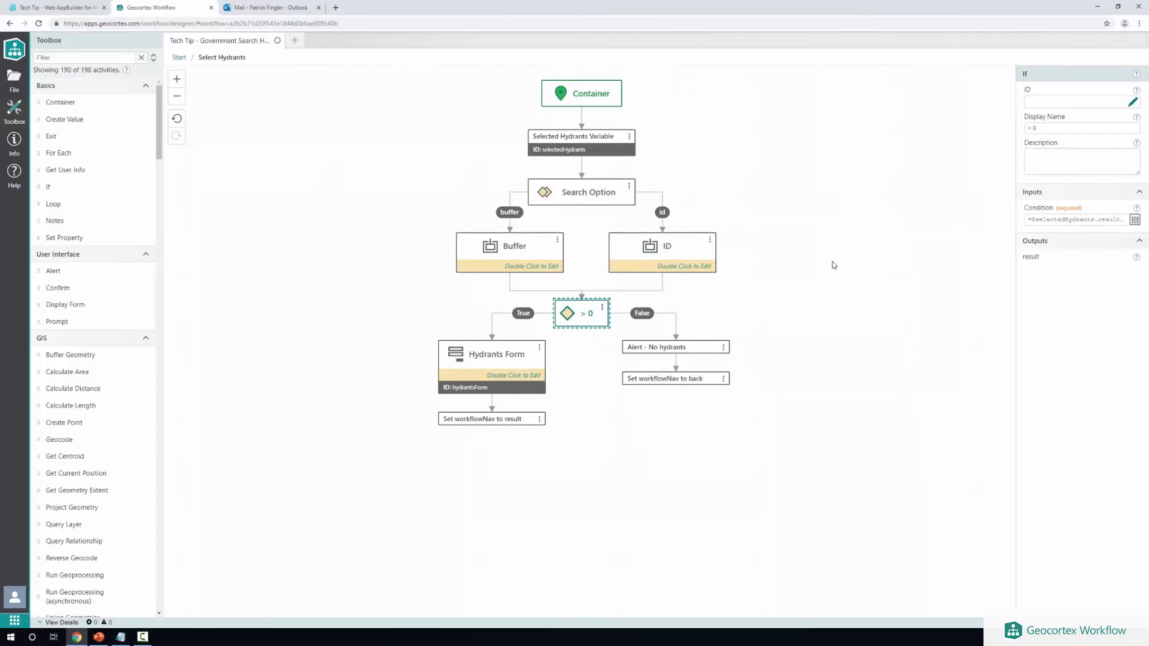
left_click(1135, 220)
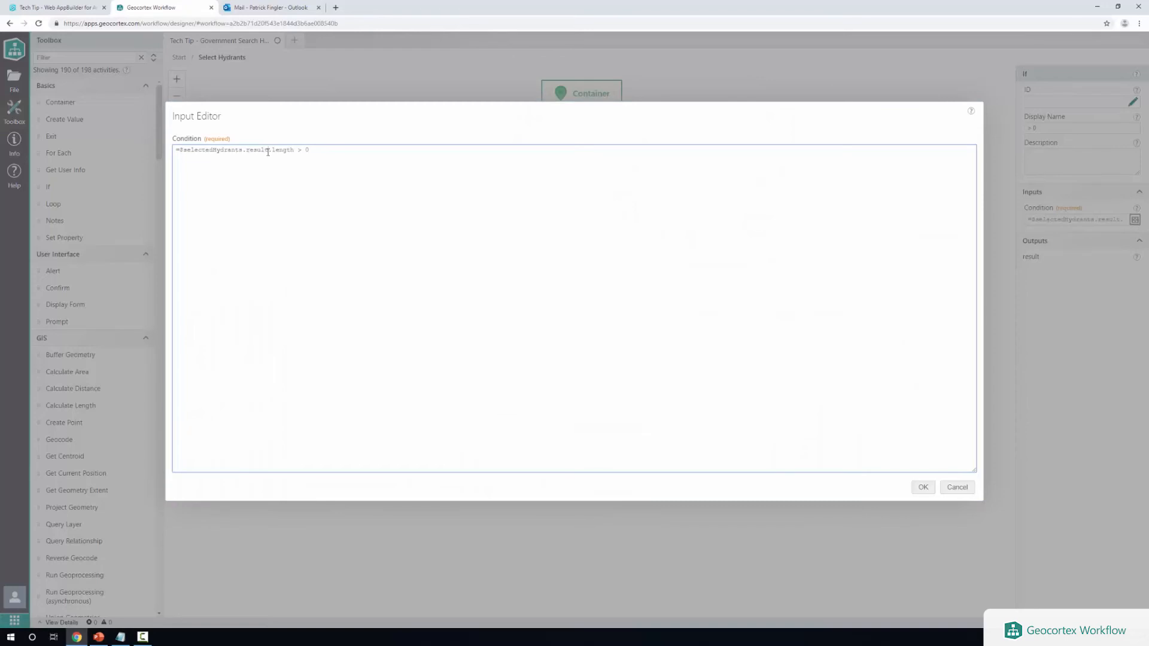
left_click_drag(268, 152, 295, 150)
left_click(294, 151)
left_click(923, 487)
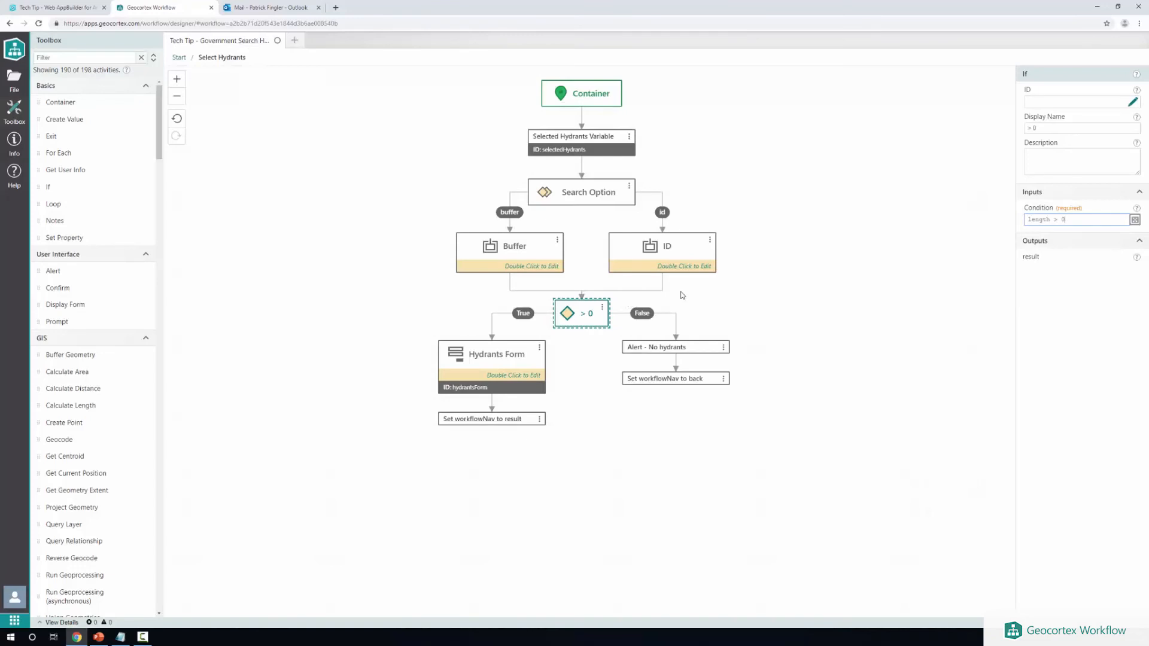
- Open the Hydrants Form to view its layout and return to the Select Hydrants container
double_click(489, 358)
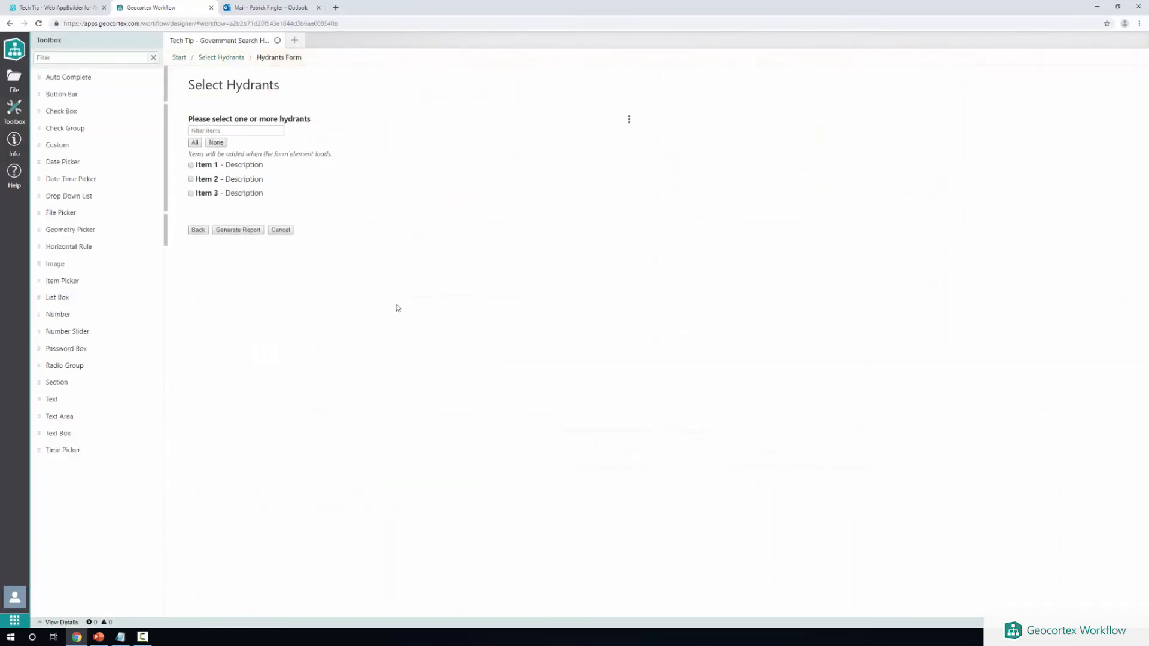
left_click(237, 57)
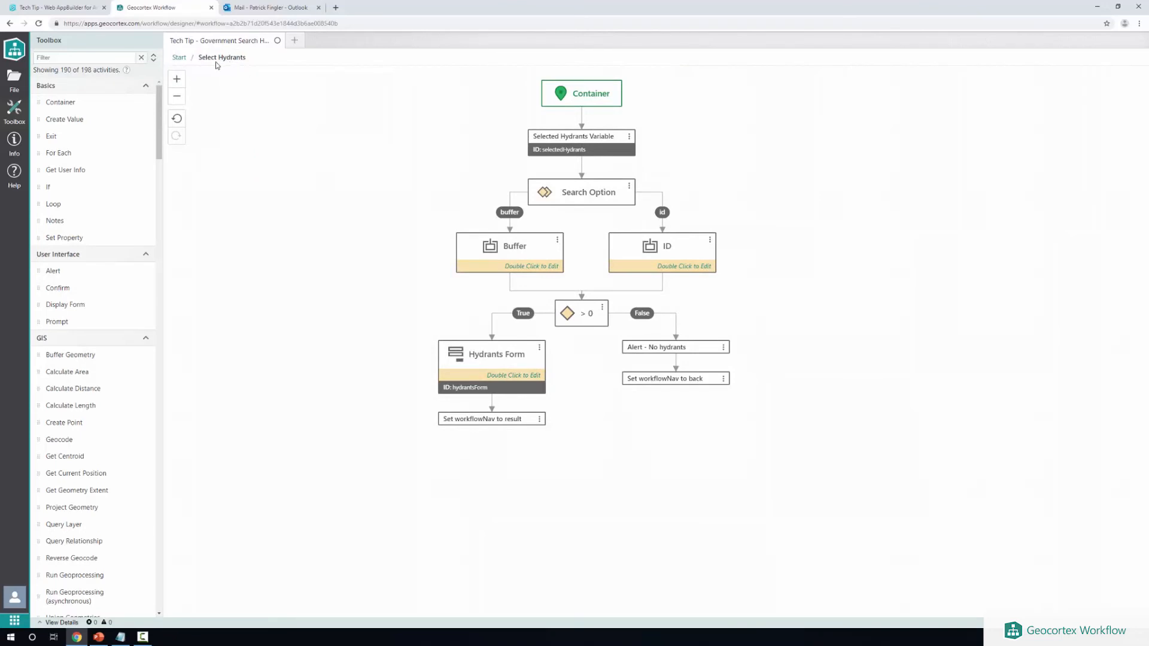
- Switch to the Web AppBuilder Tech Tip app, open the browser's developer console and restart the Search Hydrants widget
left_click(72, 7)
left_click(1002, 312)
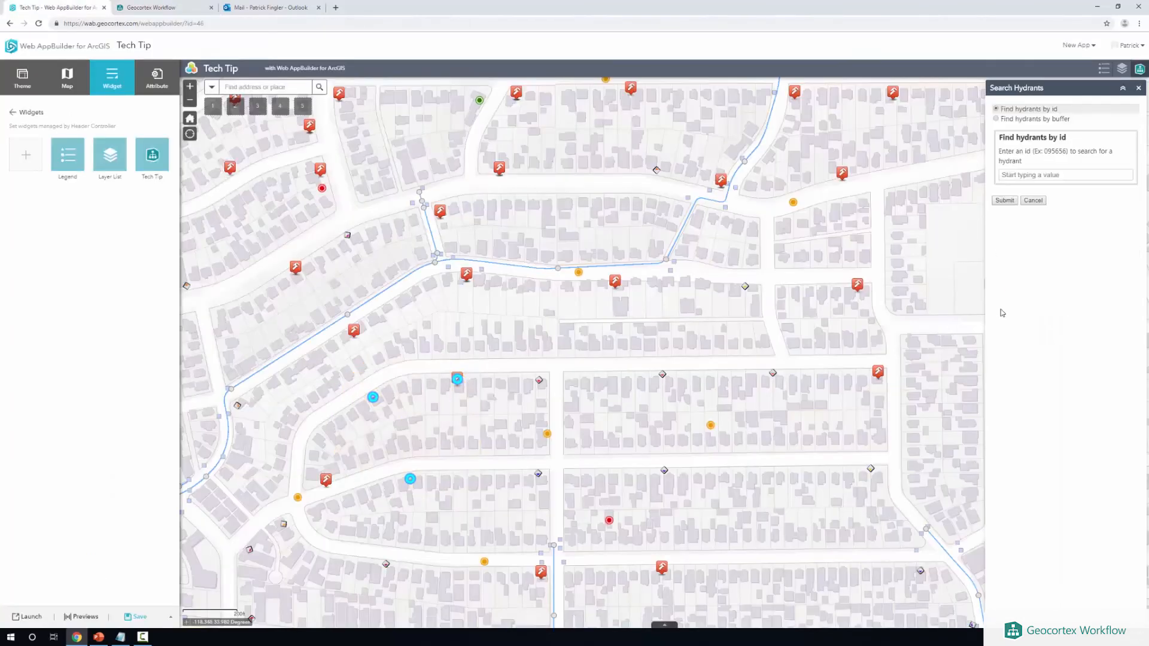
key("F12")
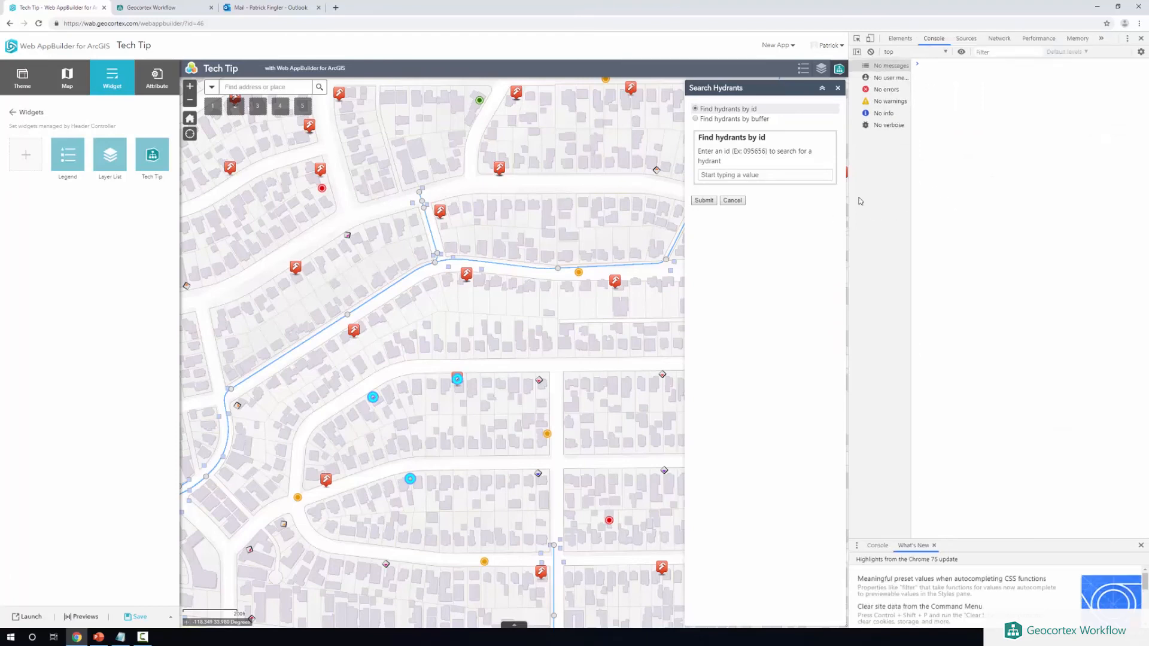
left_click(840, 68)
left_click(840, 68)
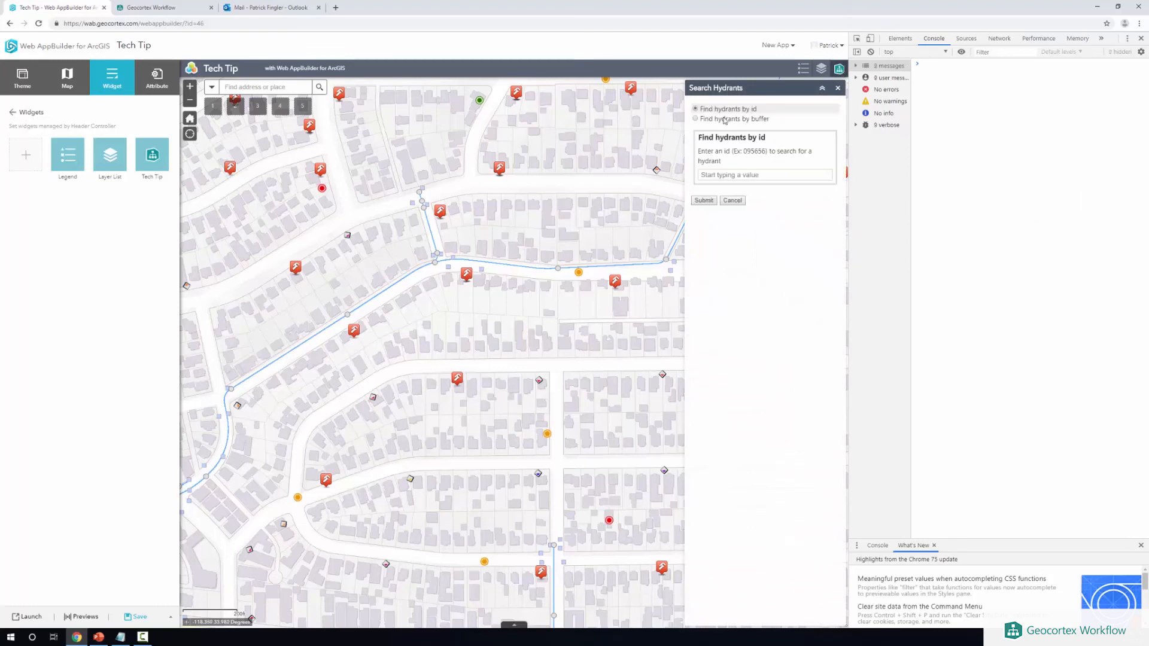
- Choose finding hydrants by buffer and expand the console messages to view the logged workflow activities
left_click(736, 119)
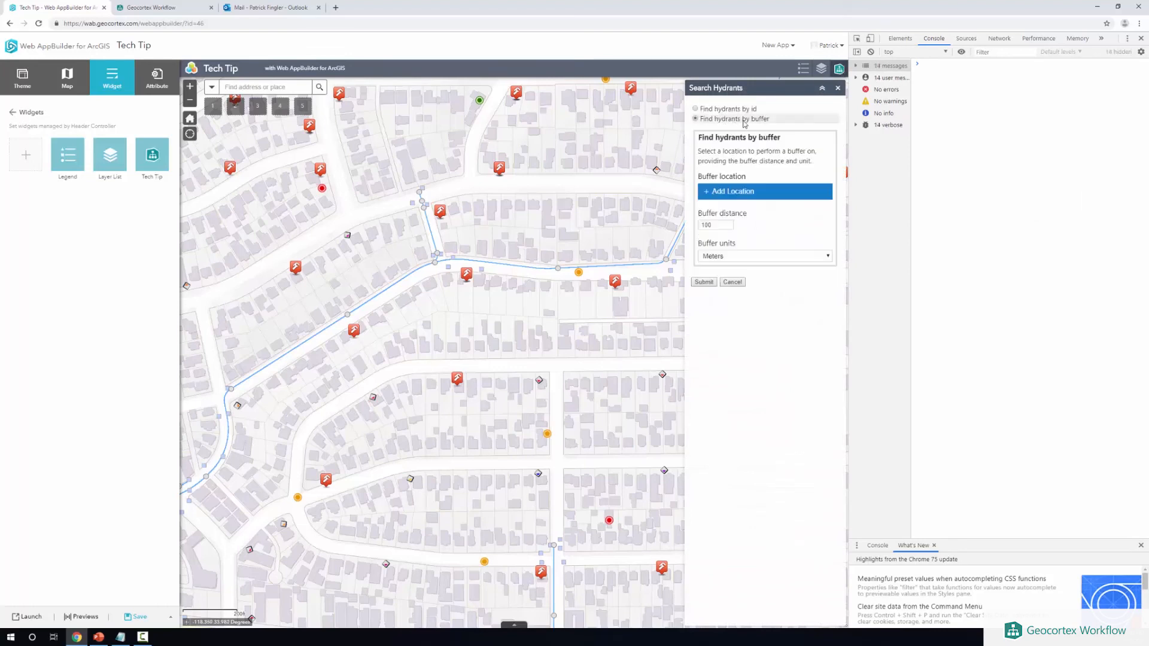
left_click(855, 67)
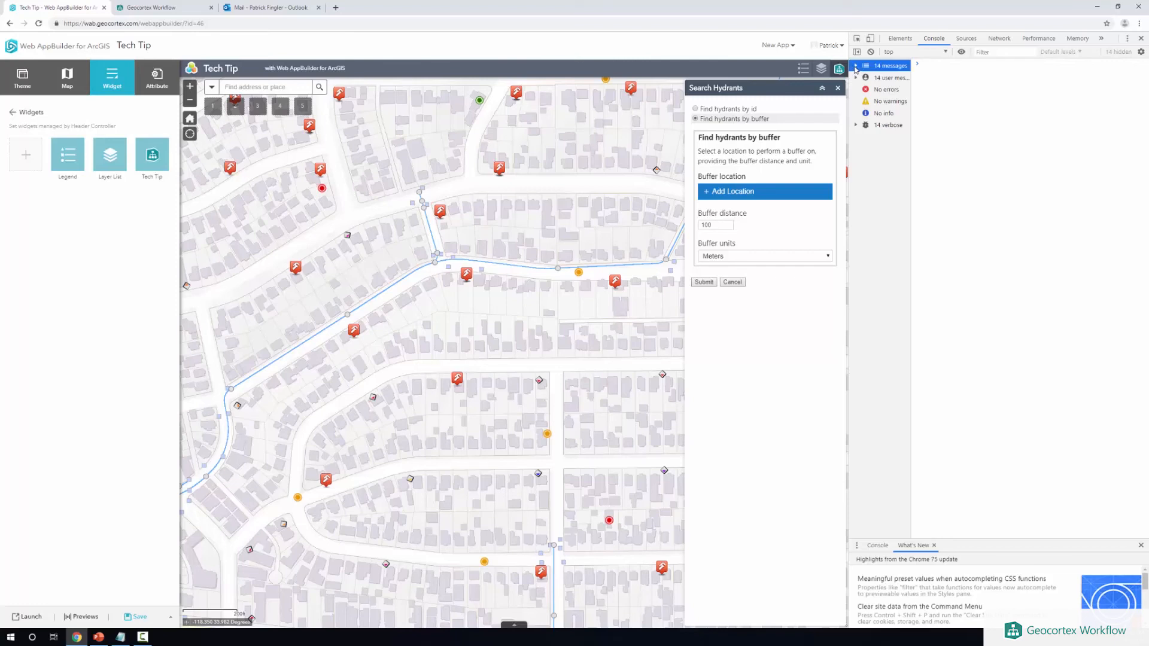
left_click(856, 66)
left_click(882, 91)
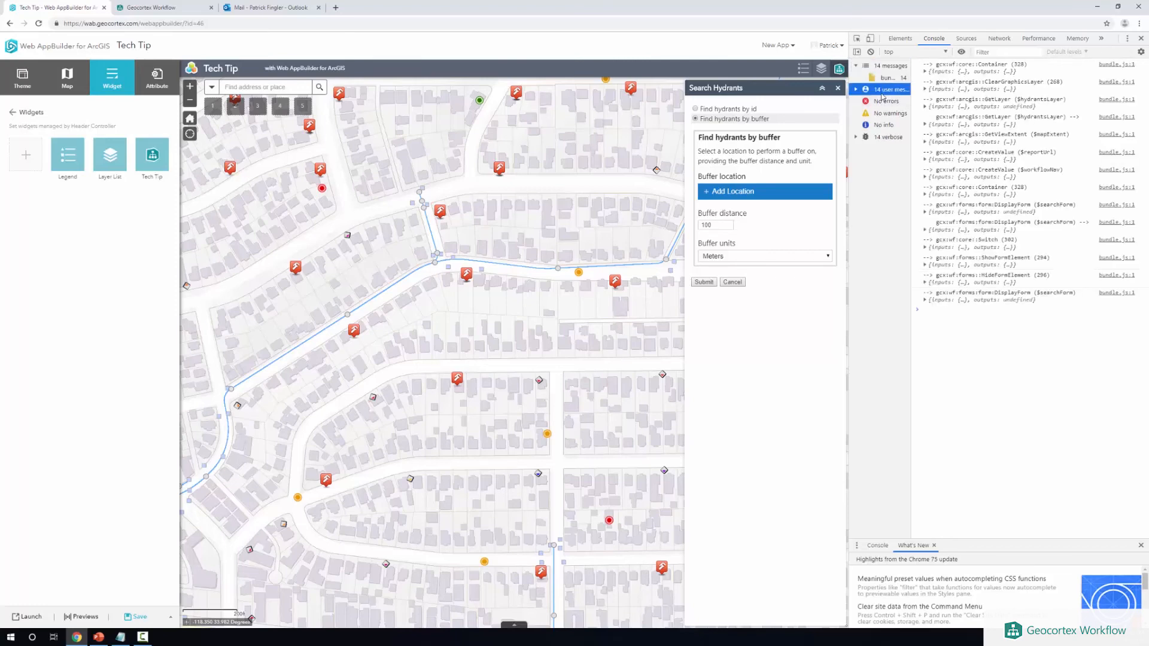
- Search for a hydrant by id using 095656 and submit the search form
left_click(712, 112)
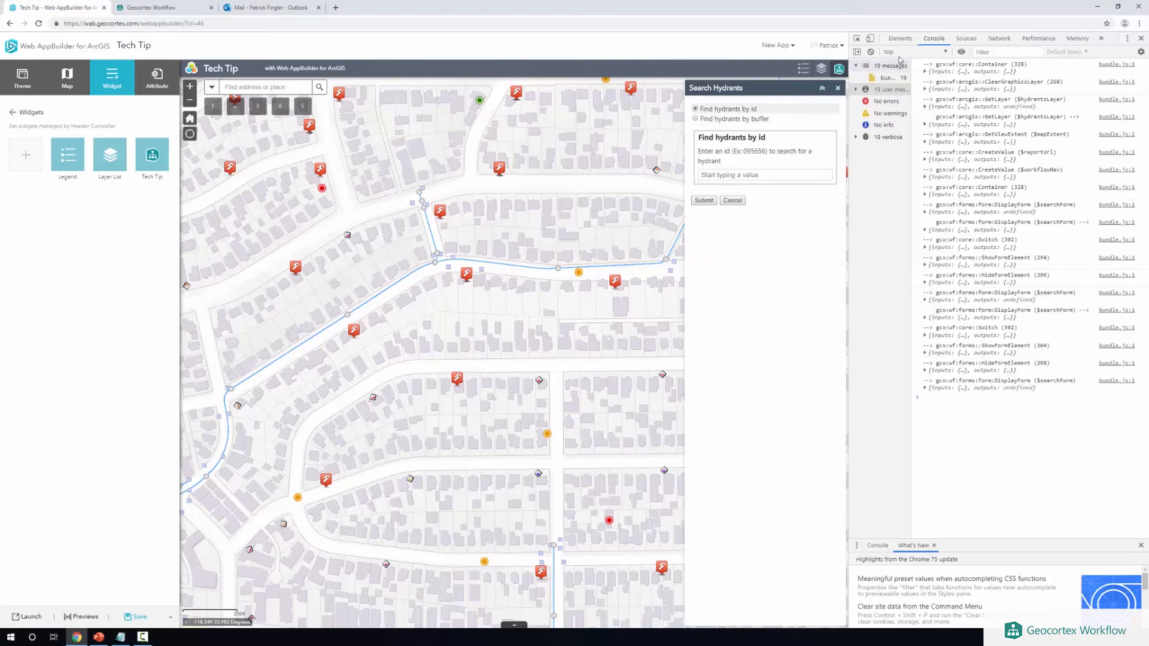
left_click(729, 176)
type("095656")
left_click(722, 187)
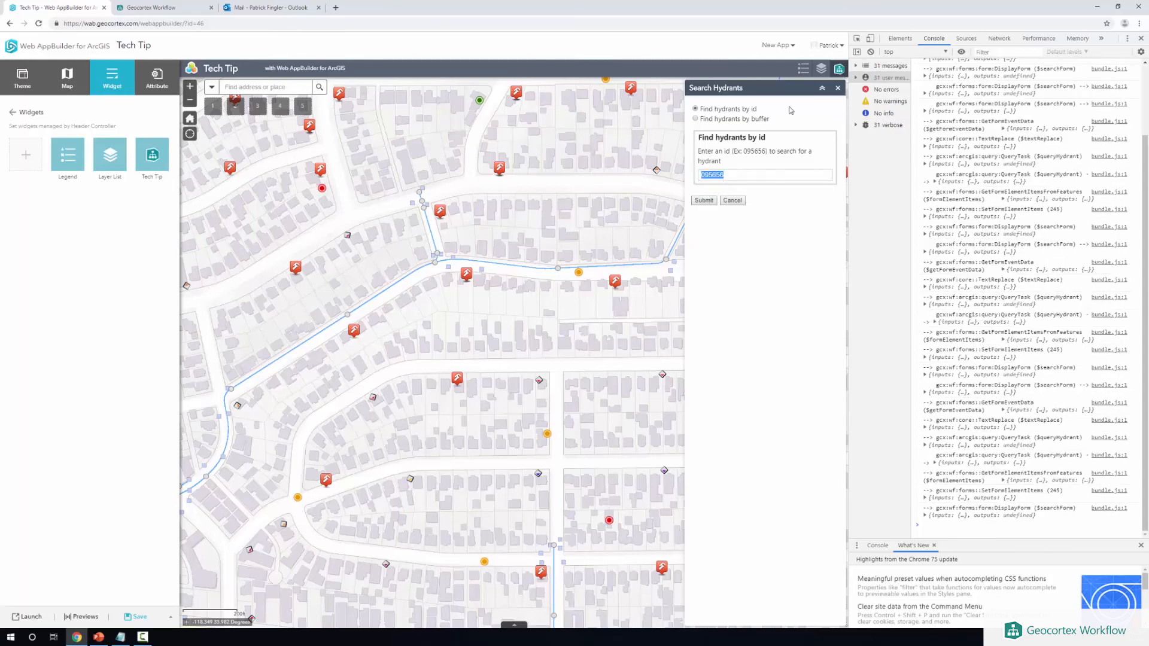
left_click(705, 202)
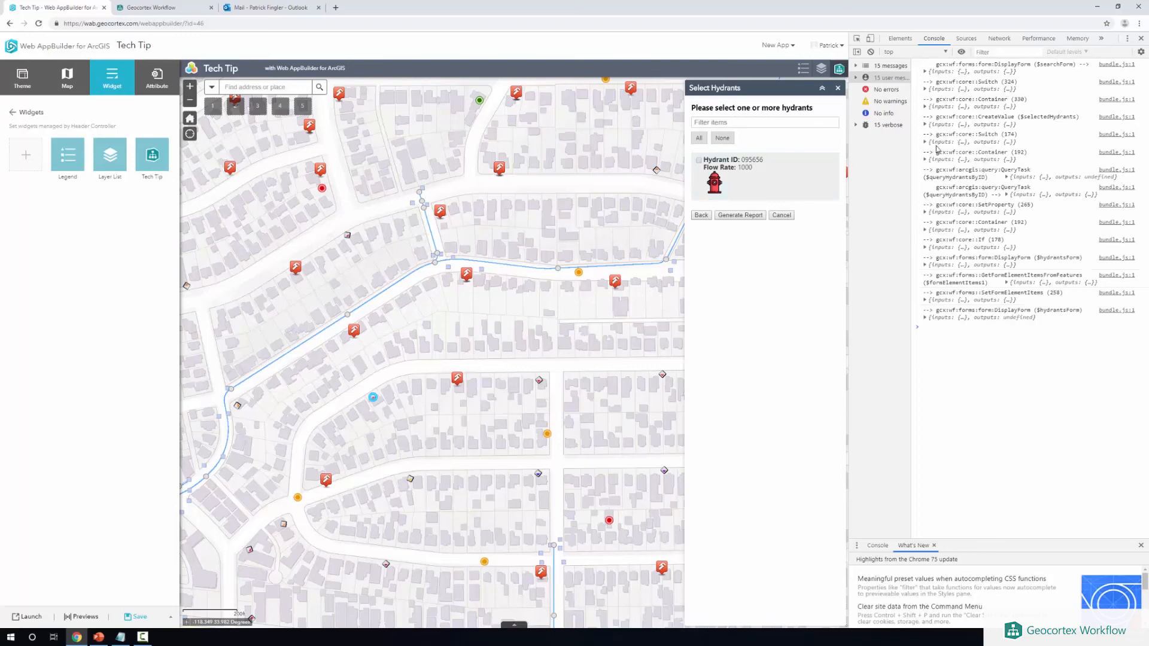
- Examine the logged inputs of the queryHydrantsByID QueryTask and the SetProperty activity, including its target object
left_click(1011, 196)
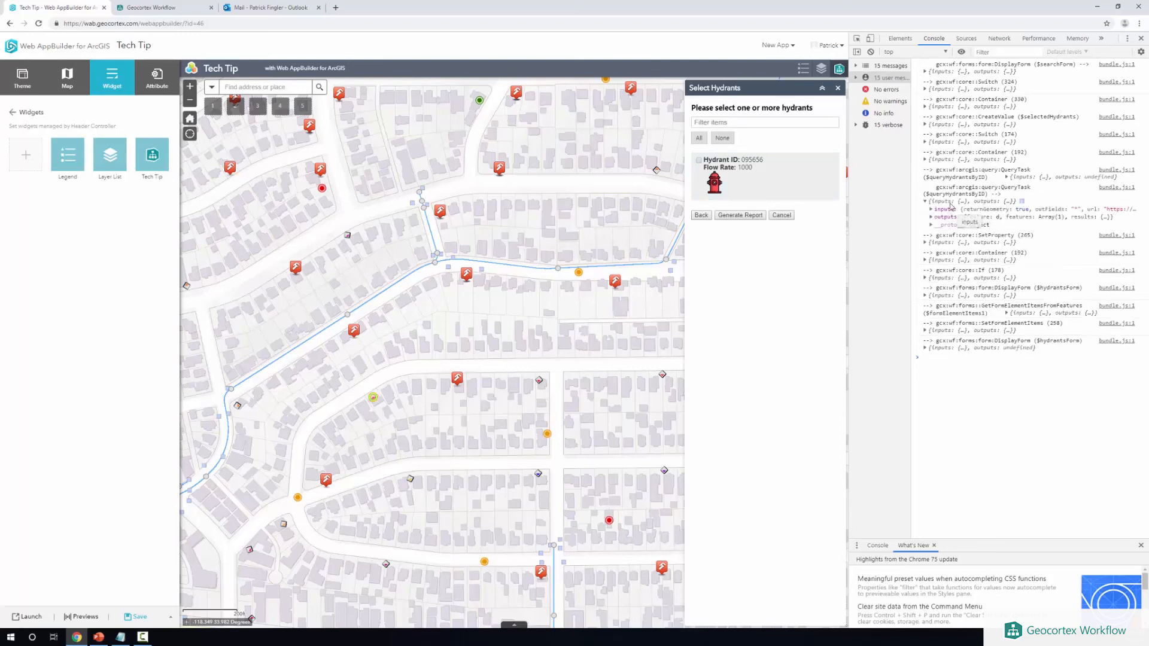
left_click(932, 209)
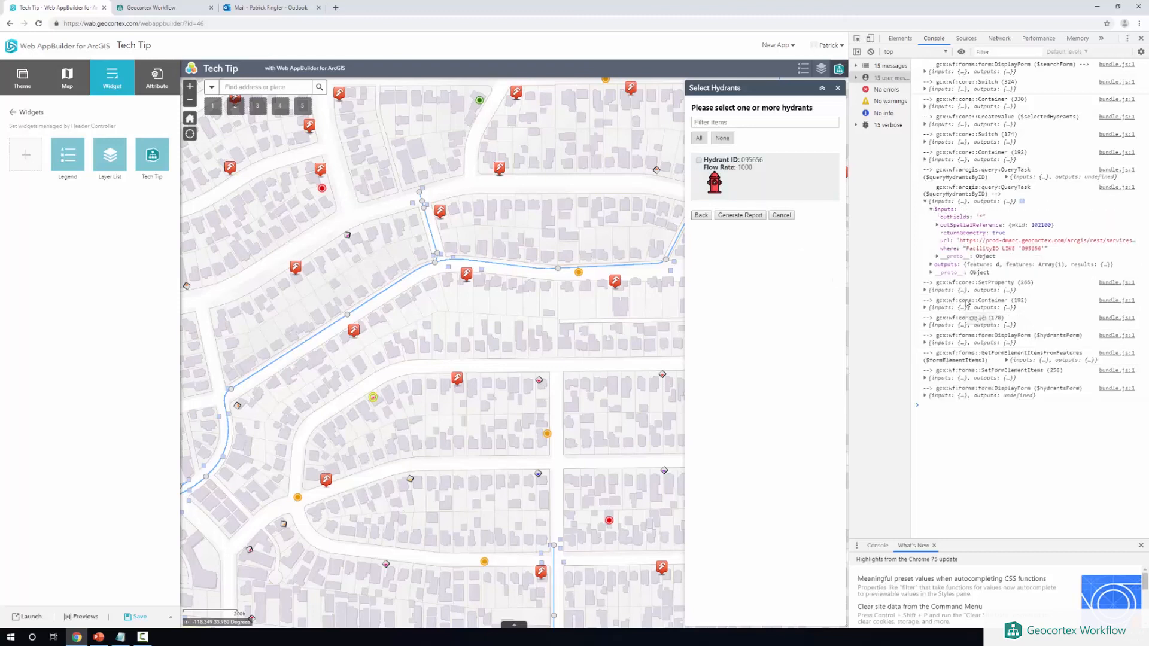
left_click(998, 290)
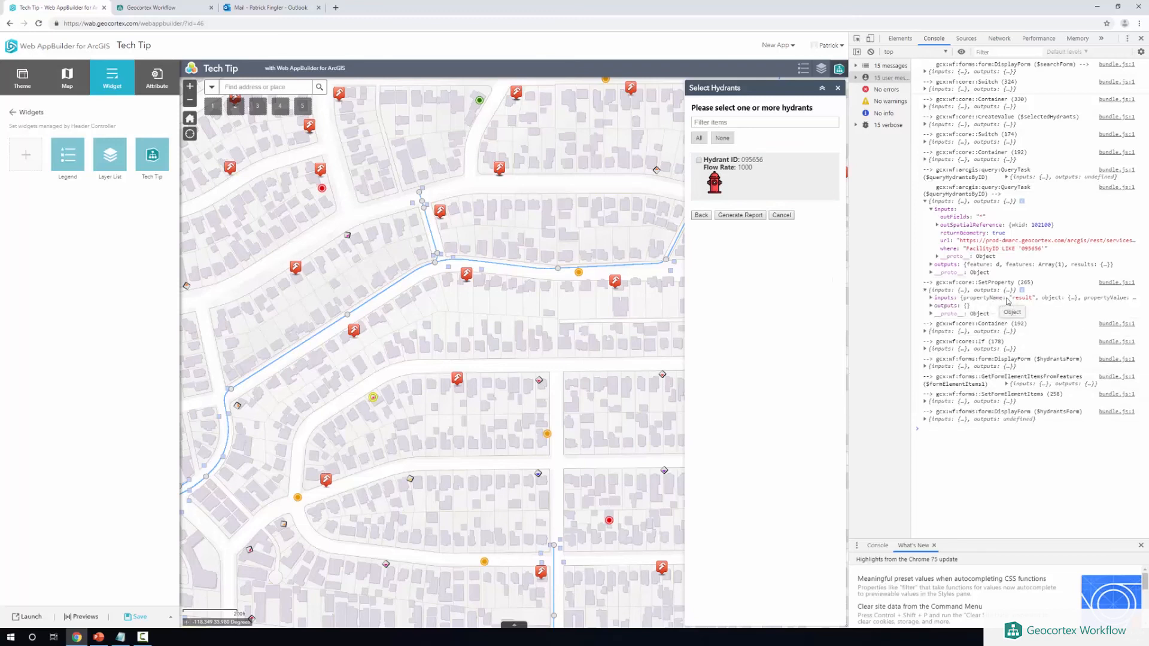
left_click(1020, 298)
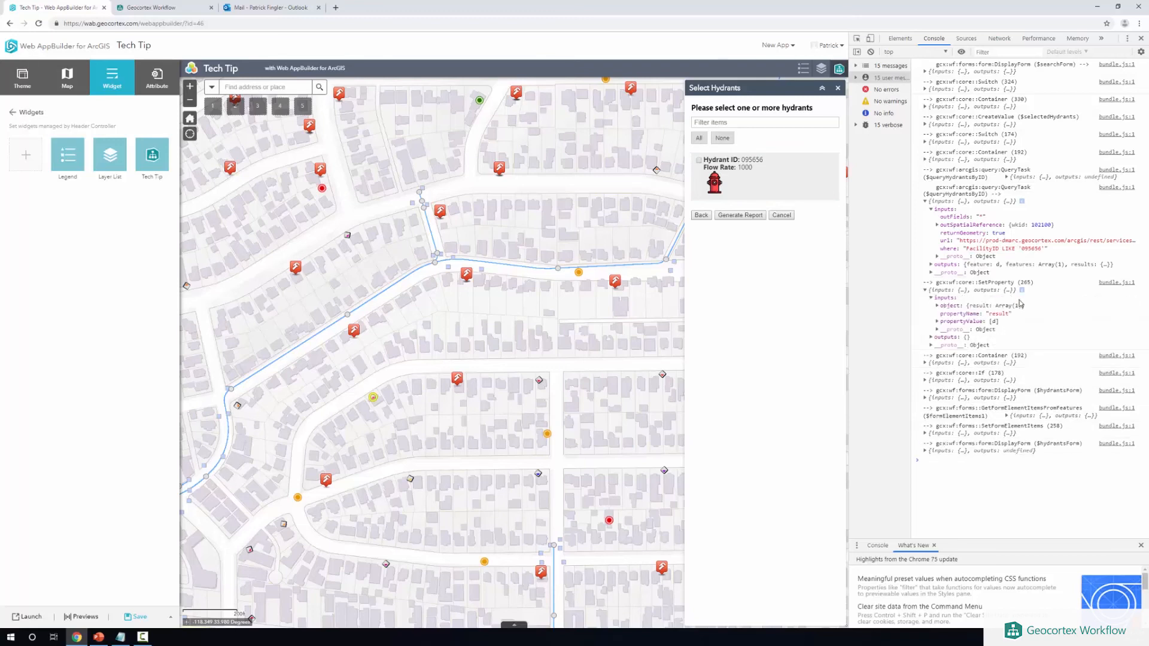
left_click(992, 307)
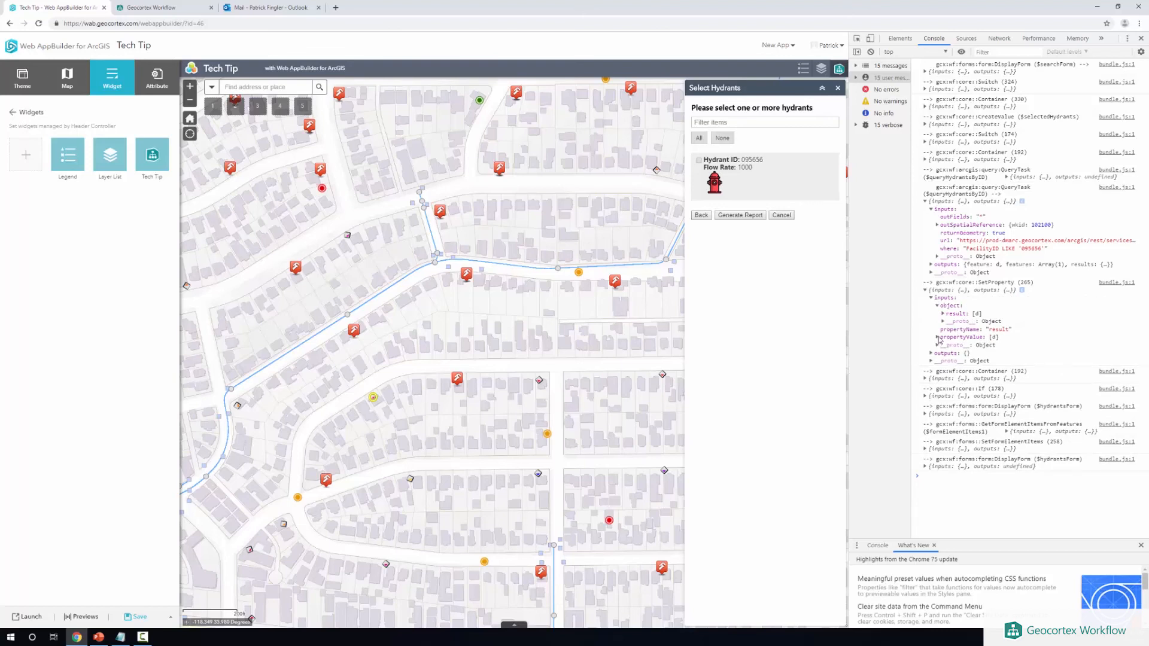
- Inspect the logged inputs and outputs of the If activity and the first feature in SetProperty's property value
left_click(933, 396)
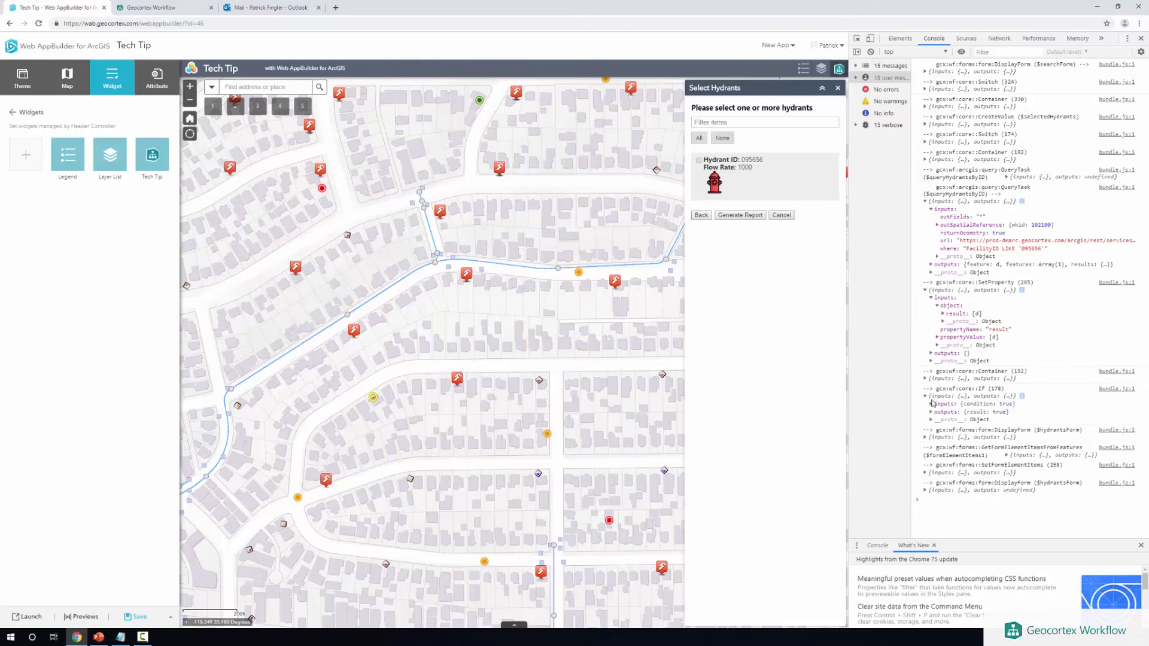
left_click(933, 405)
left_click(932, 404)
left_click(938, 339)
left_click(944, 346)
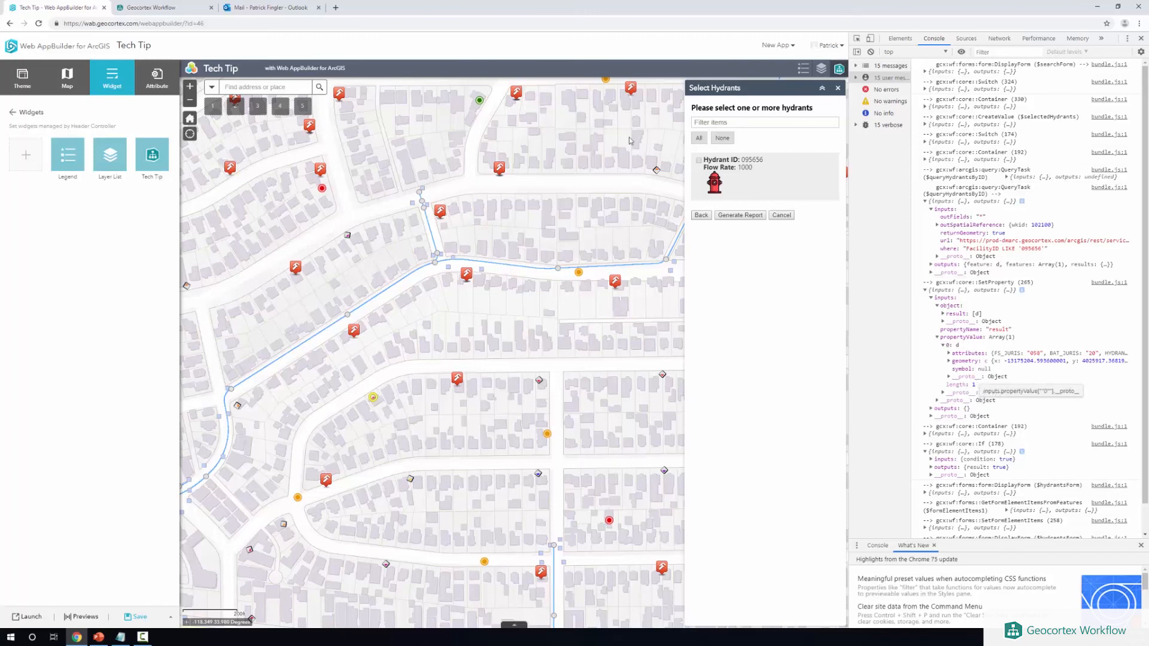
- Select hydrant 095656, generate a report titled "Tech Tip" and open the finished report
left_click(757, 167)
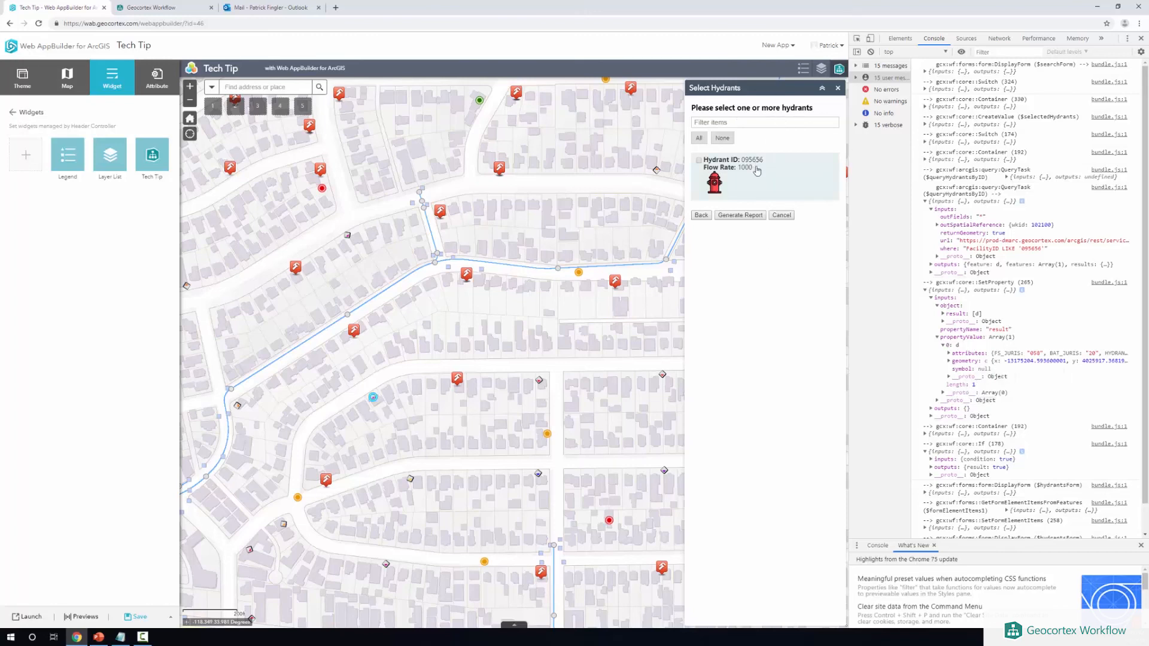
left_click(742, 217)
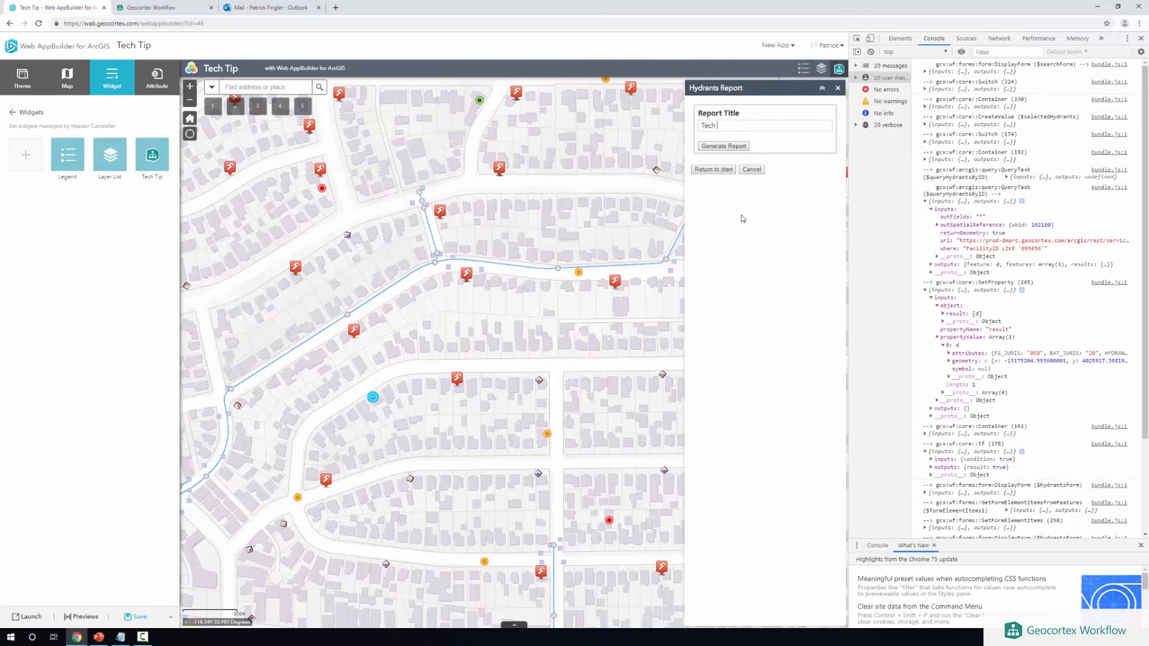
left_click(710, 147)
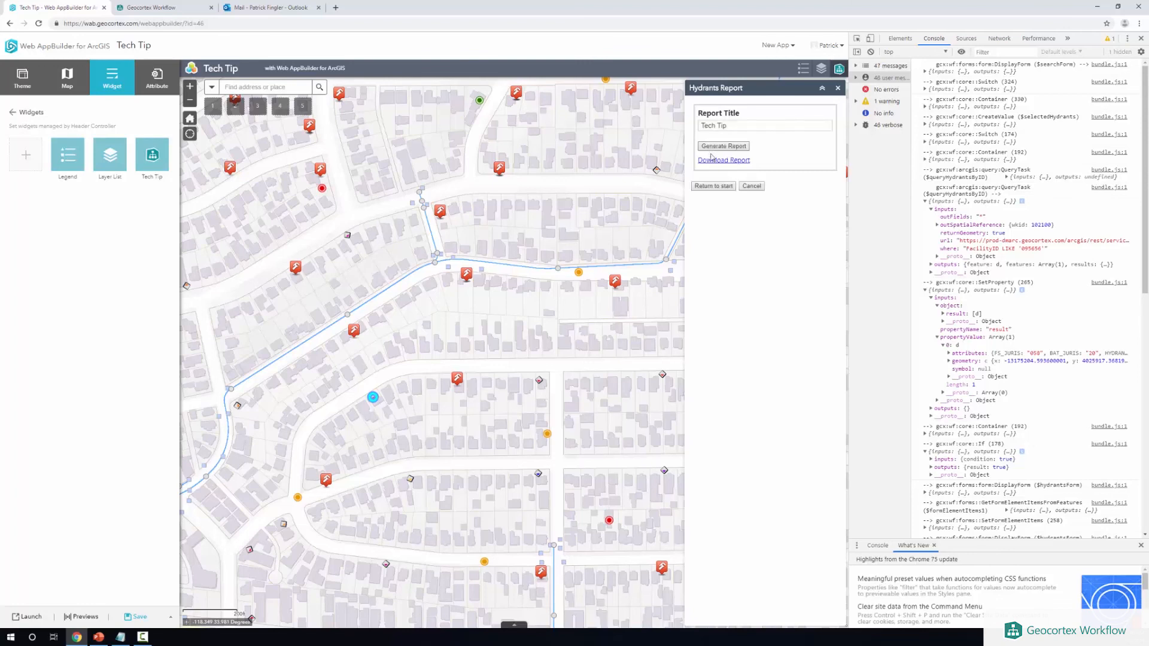
left_click(720, 167)
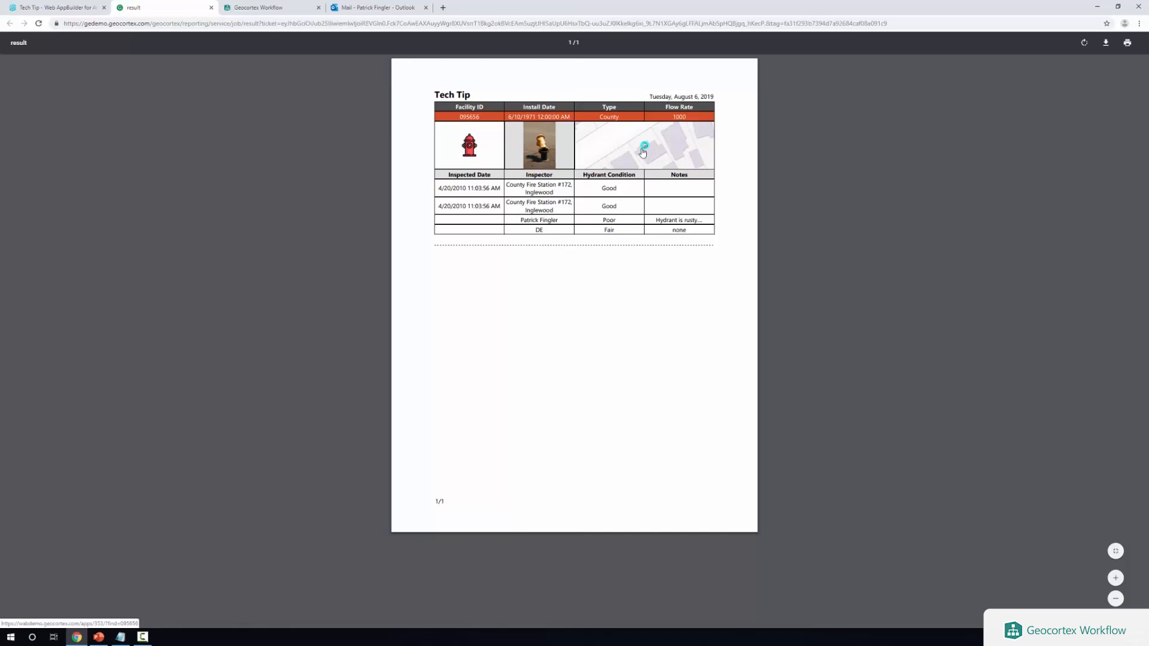
- Switch back to the Geocortex Workflow designer and review the Buffer container in Select Hydrants
left_click(259, 8)
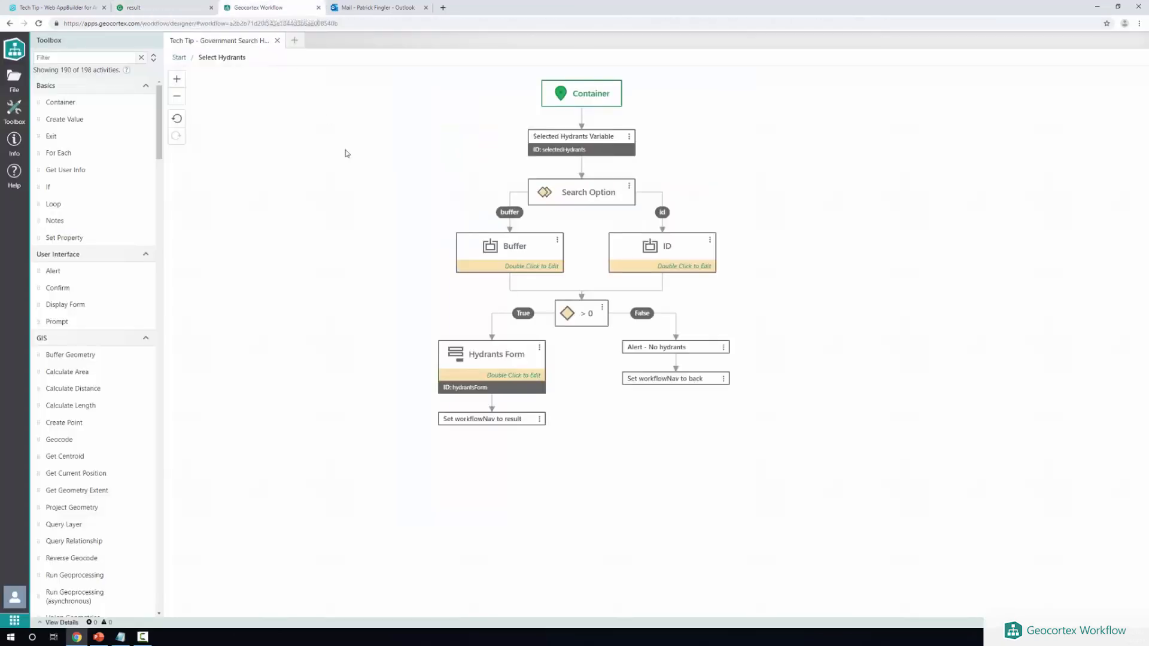
left_click(490, 252)
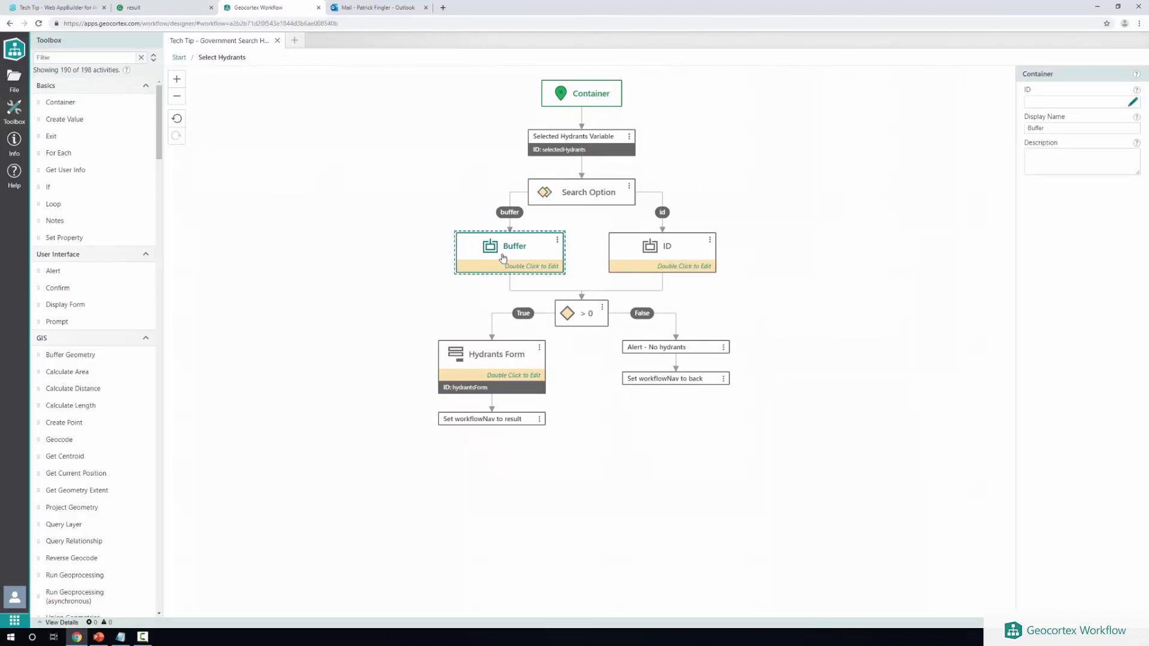
left_click(394, 254)
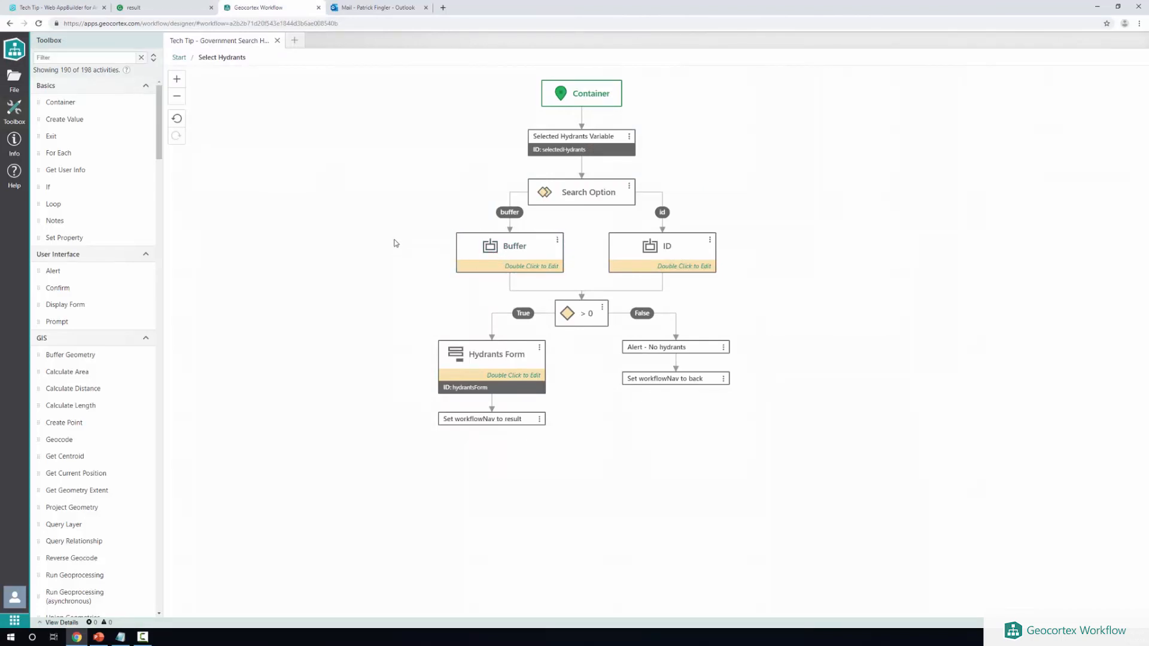